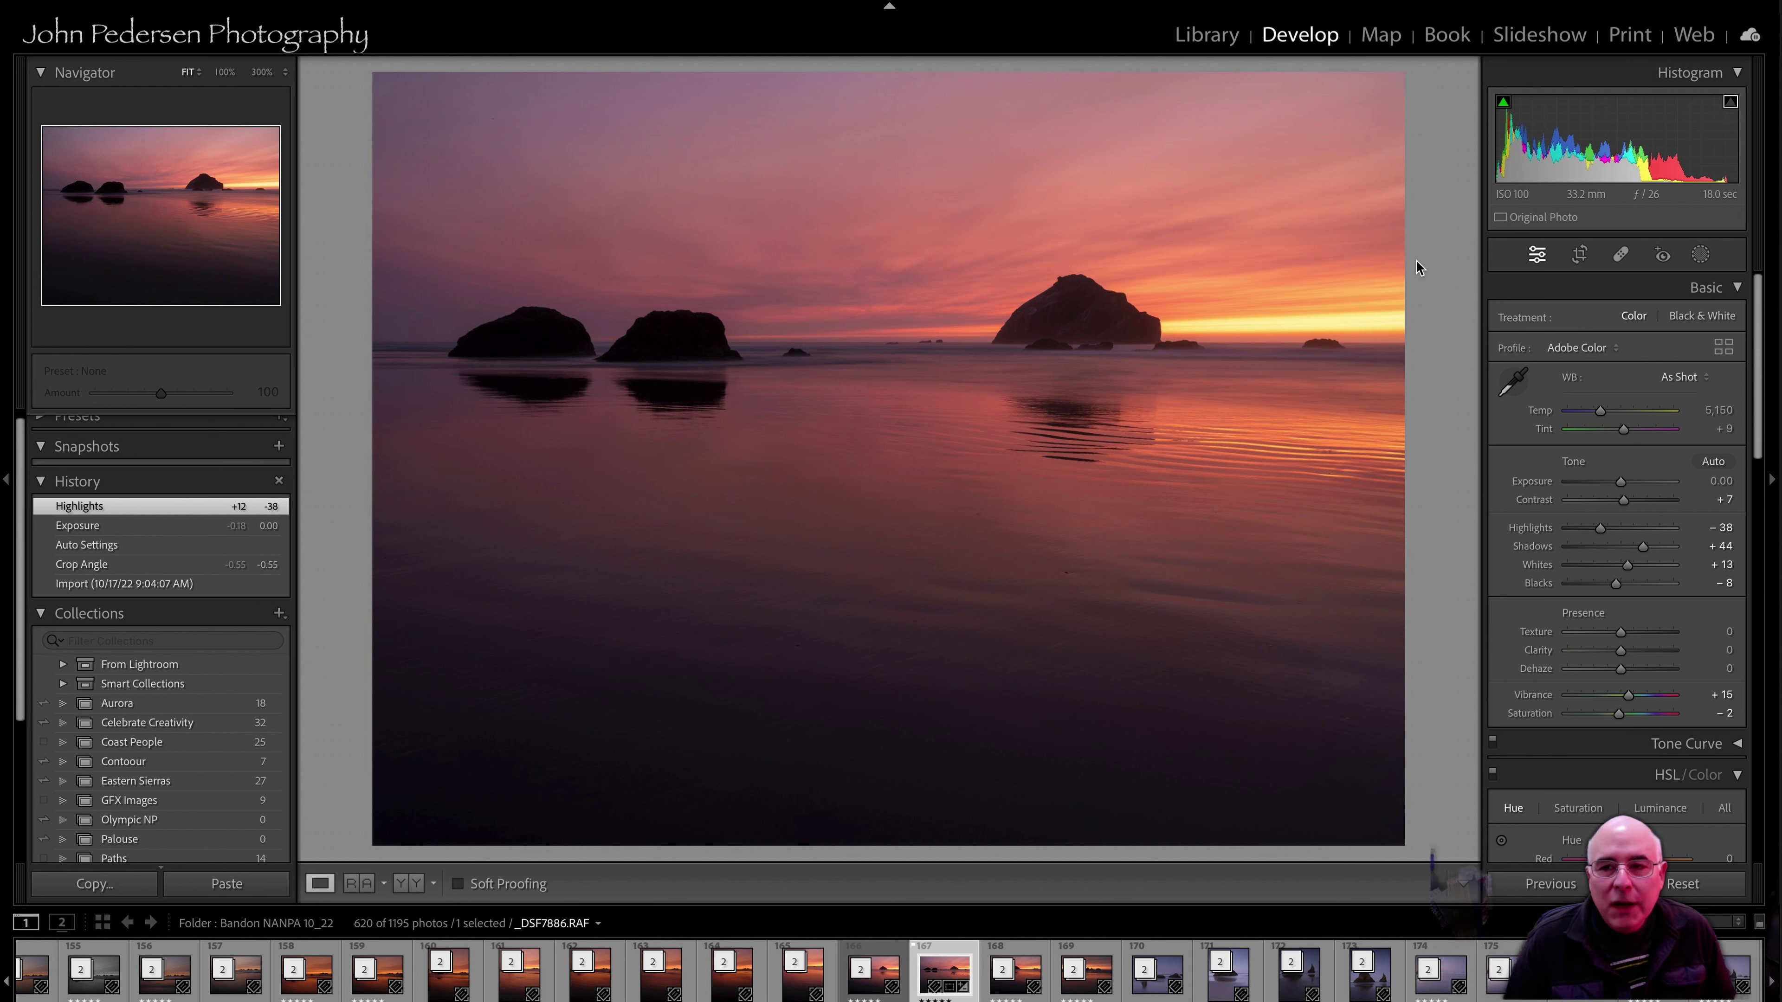
# Add a linear gradient mask running from the top of the sky down to the horizon.
pyautogui.click(1701, 254)
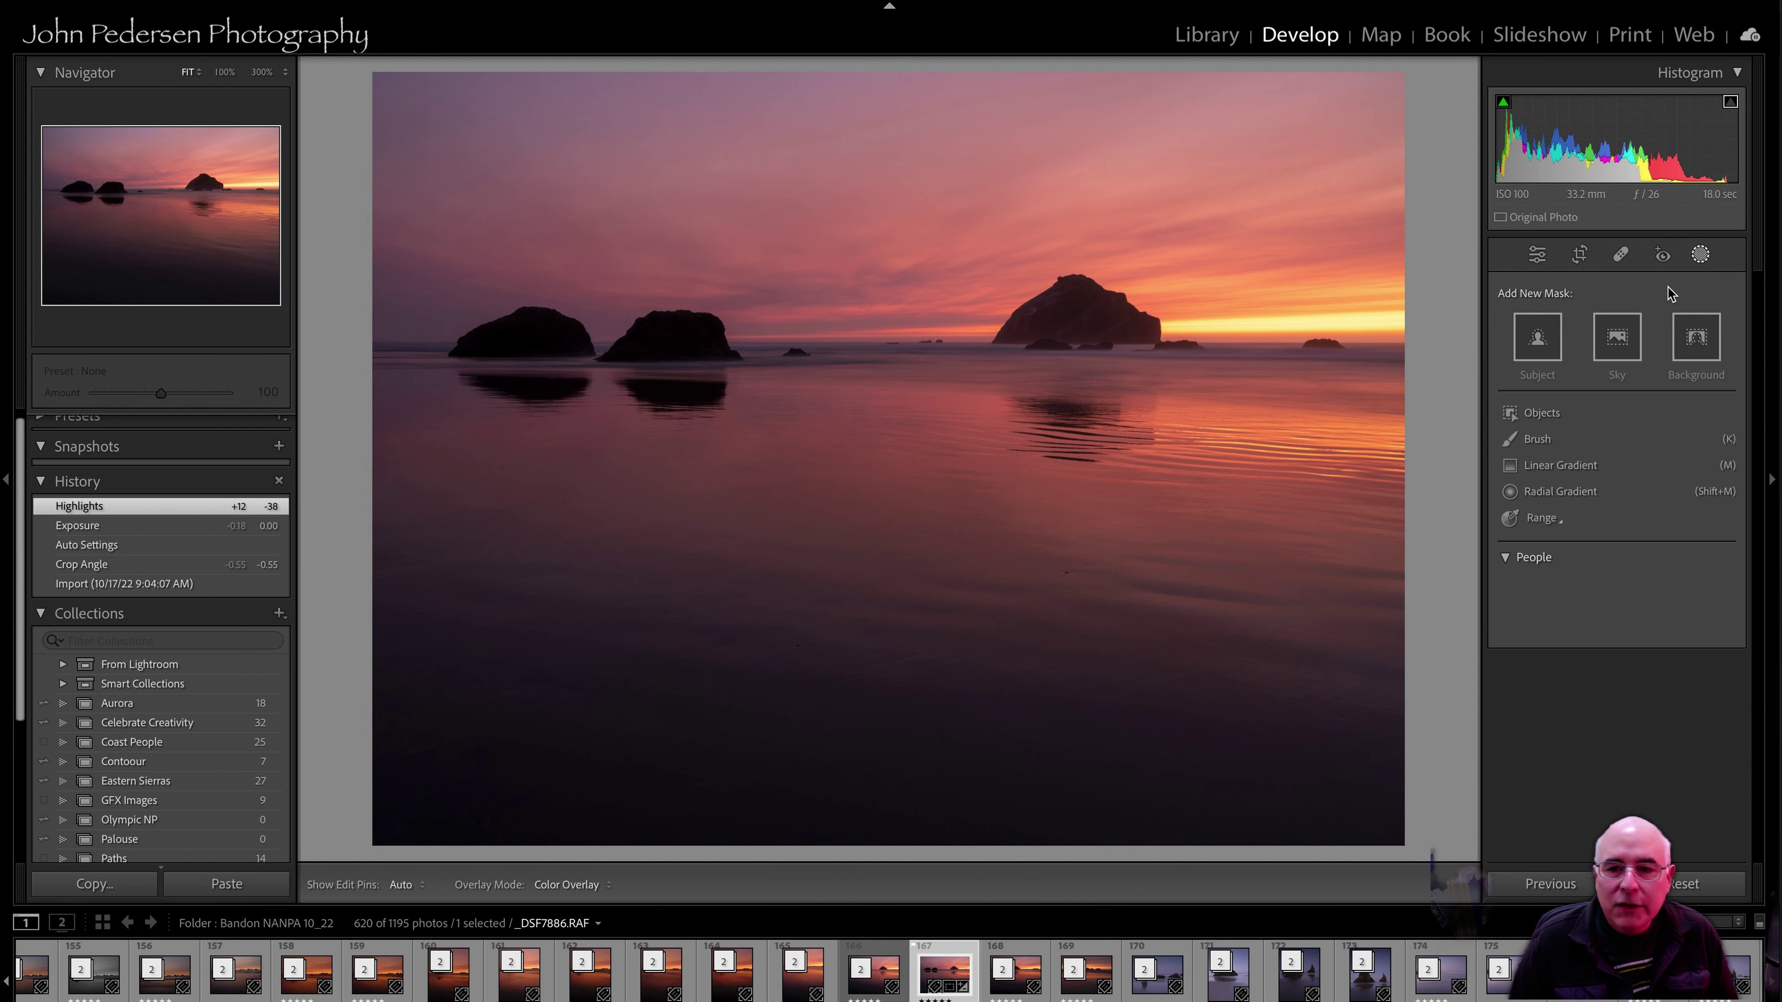
pyautogui.click(1558, 467)
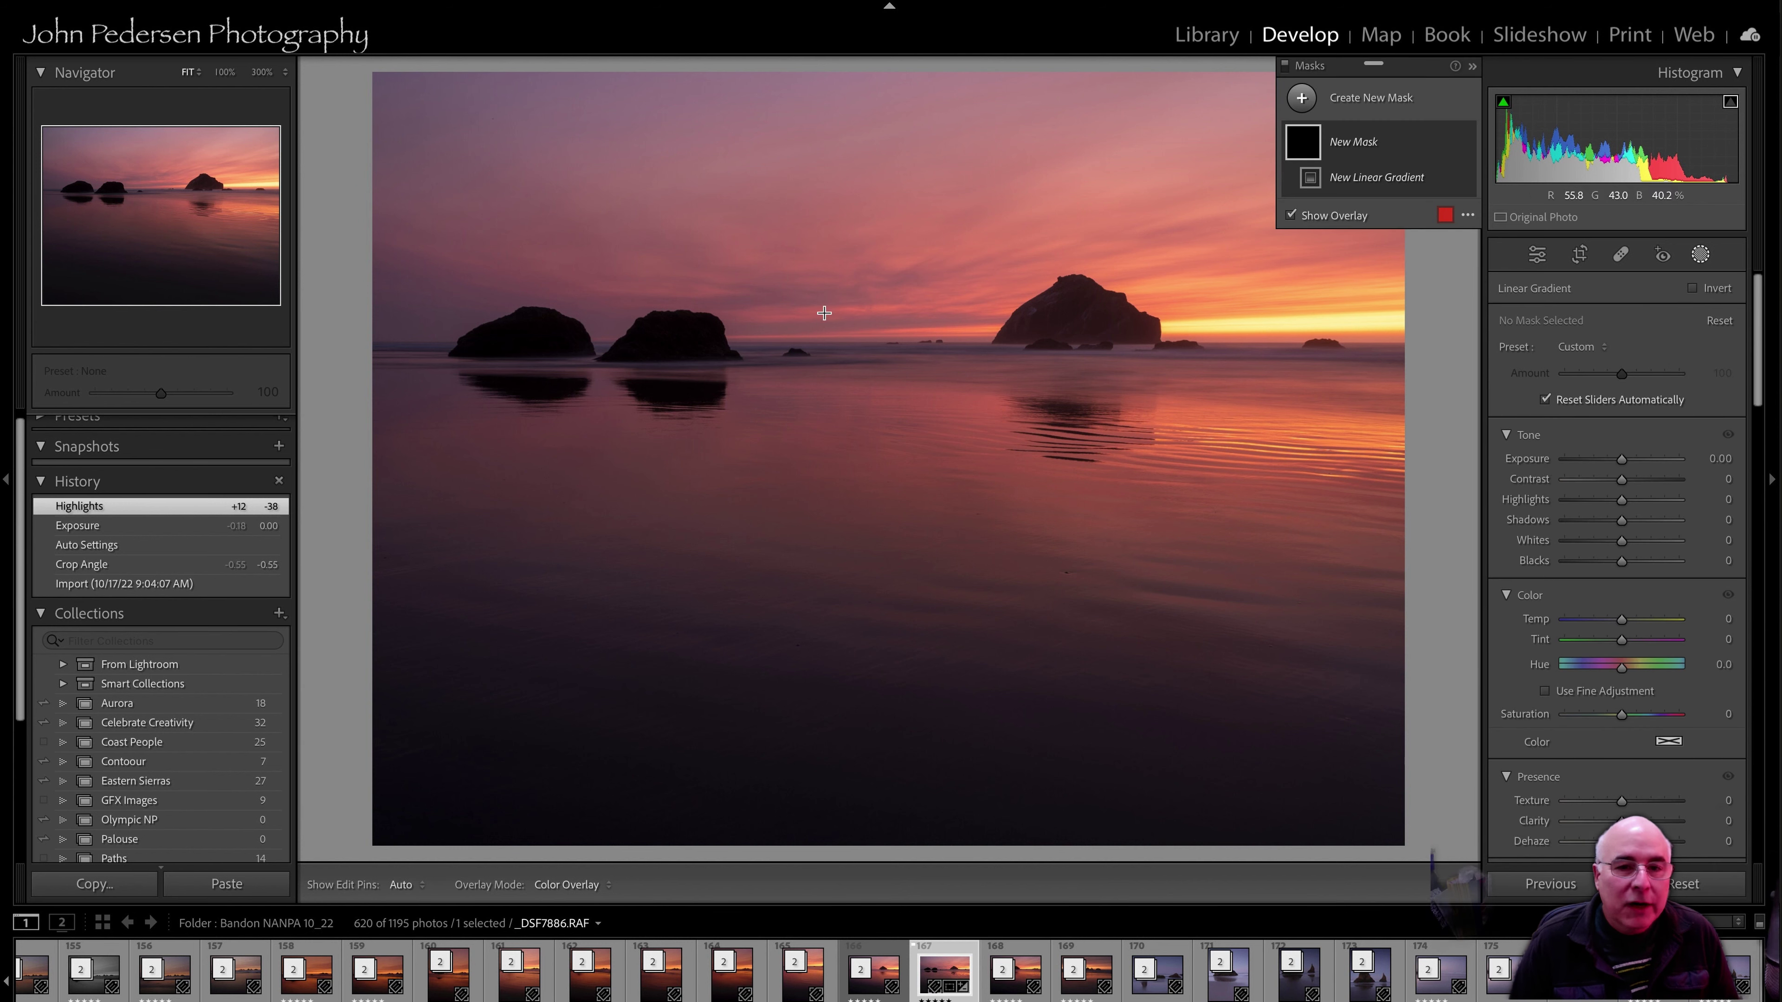
pyautogui.moveTo(827, 293); pyautogui.dragTo(829, 366)
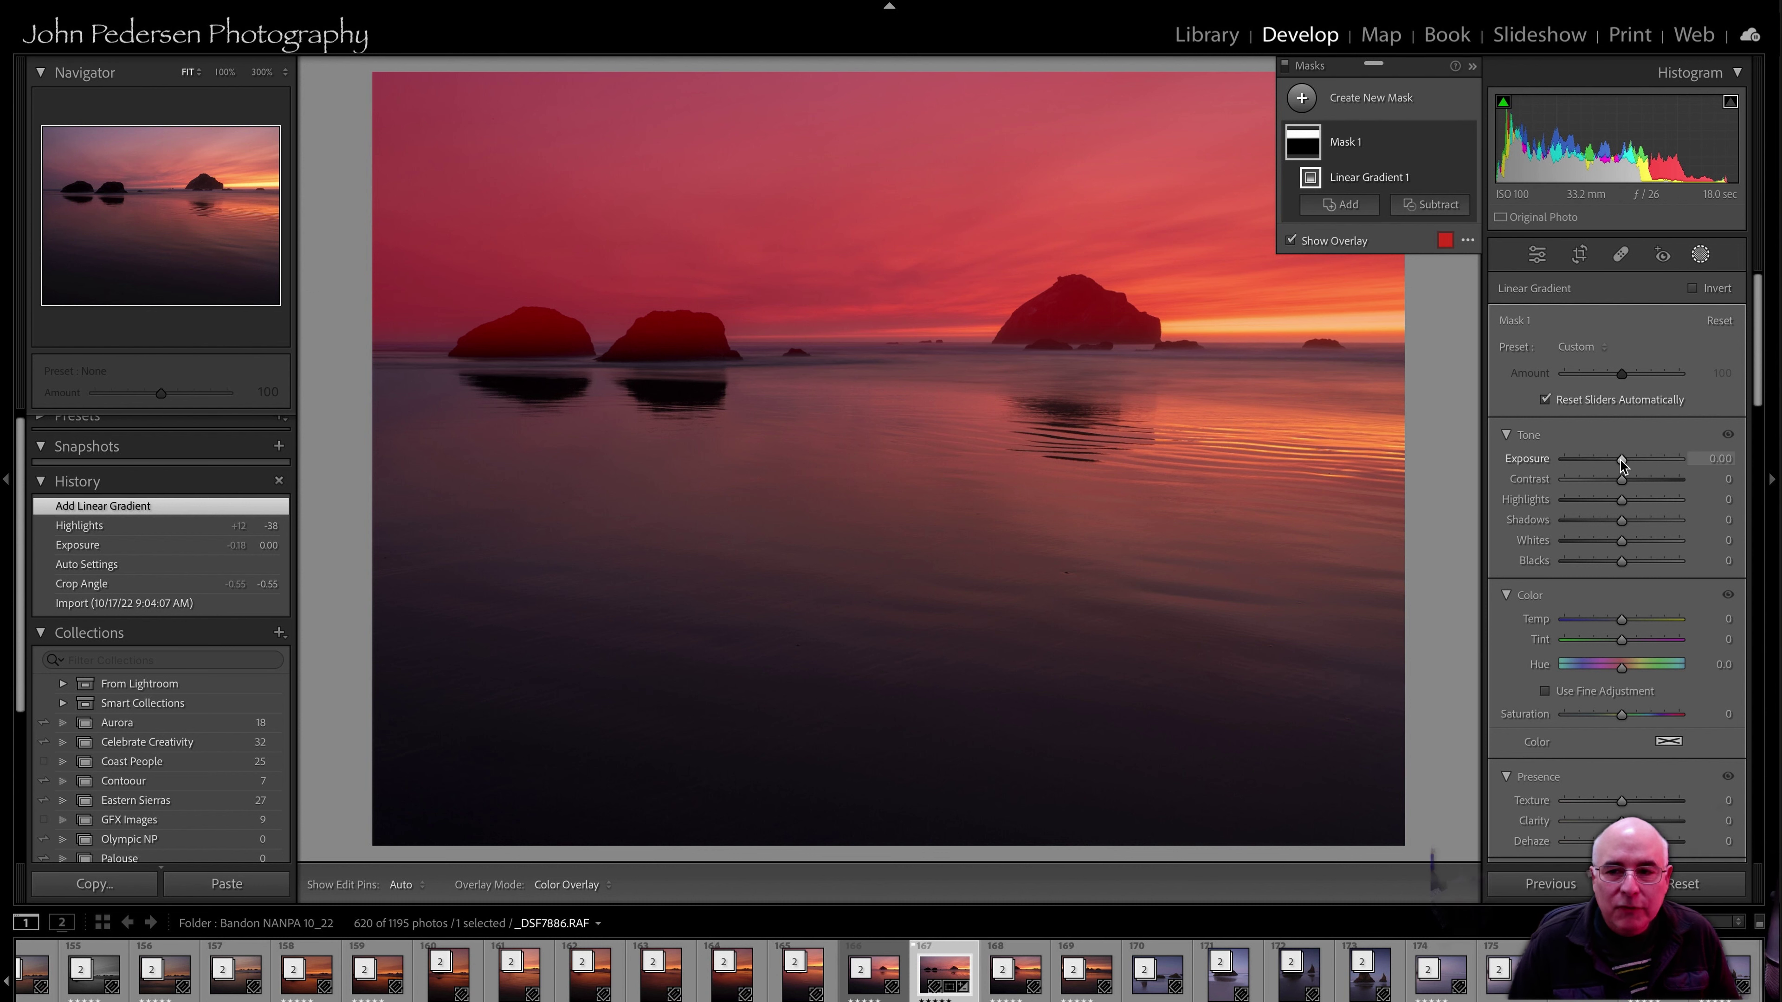
# On Mask 1, test Exposure and return it to 0, then set Blacks -15, Whites +13, Contrast +10.
pyautogui.moveTo(1622, 461); pyautogui.dragTo(1620, 461)
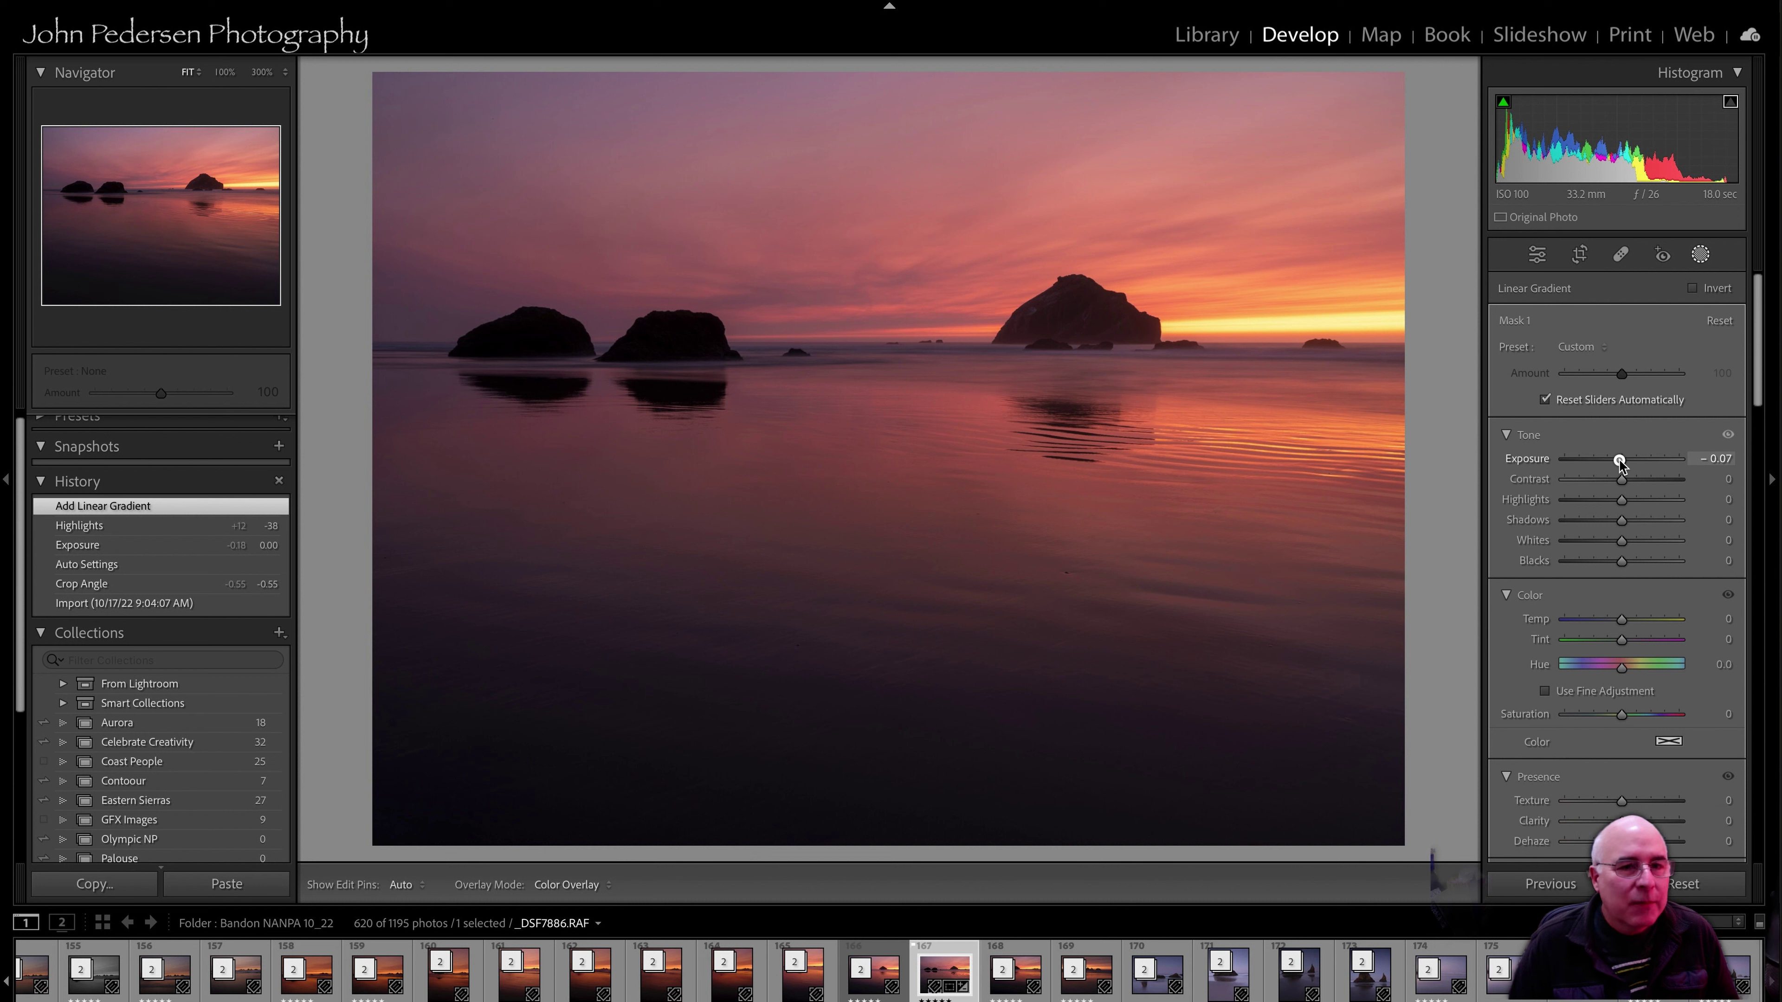
pyautogui.moveTo(1620, 462); pyautogui.dragTo(1618, 461)
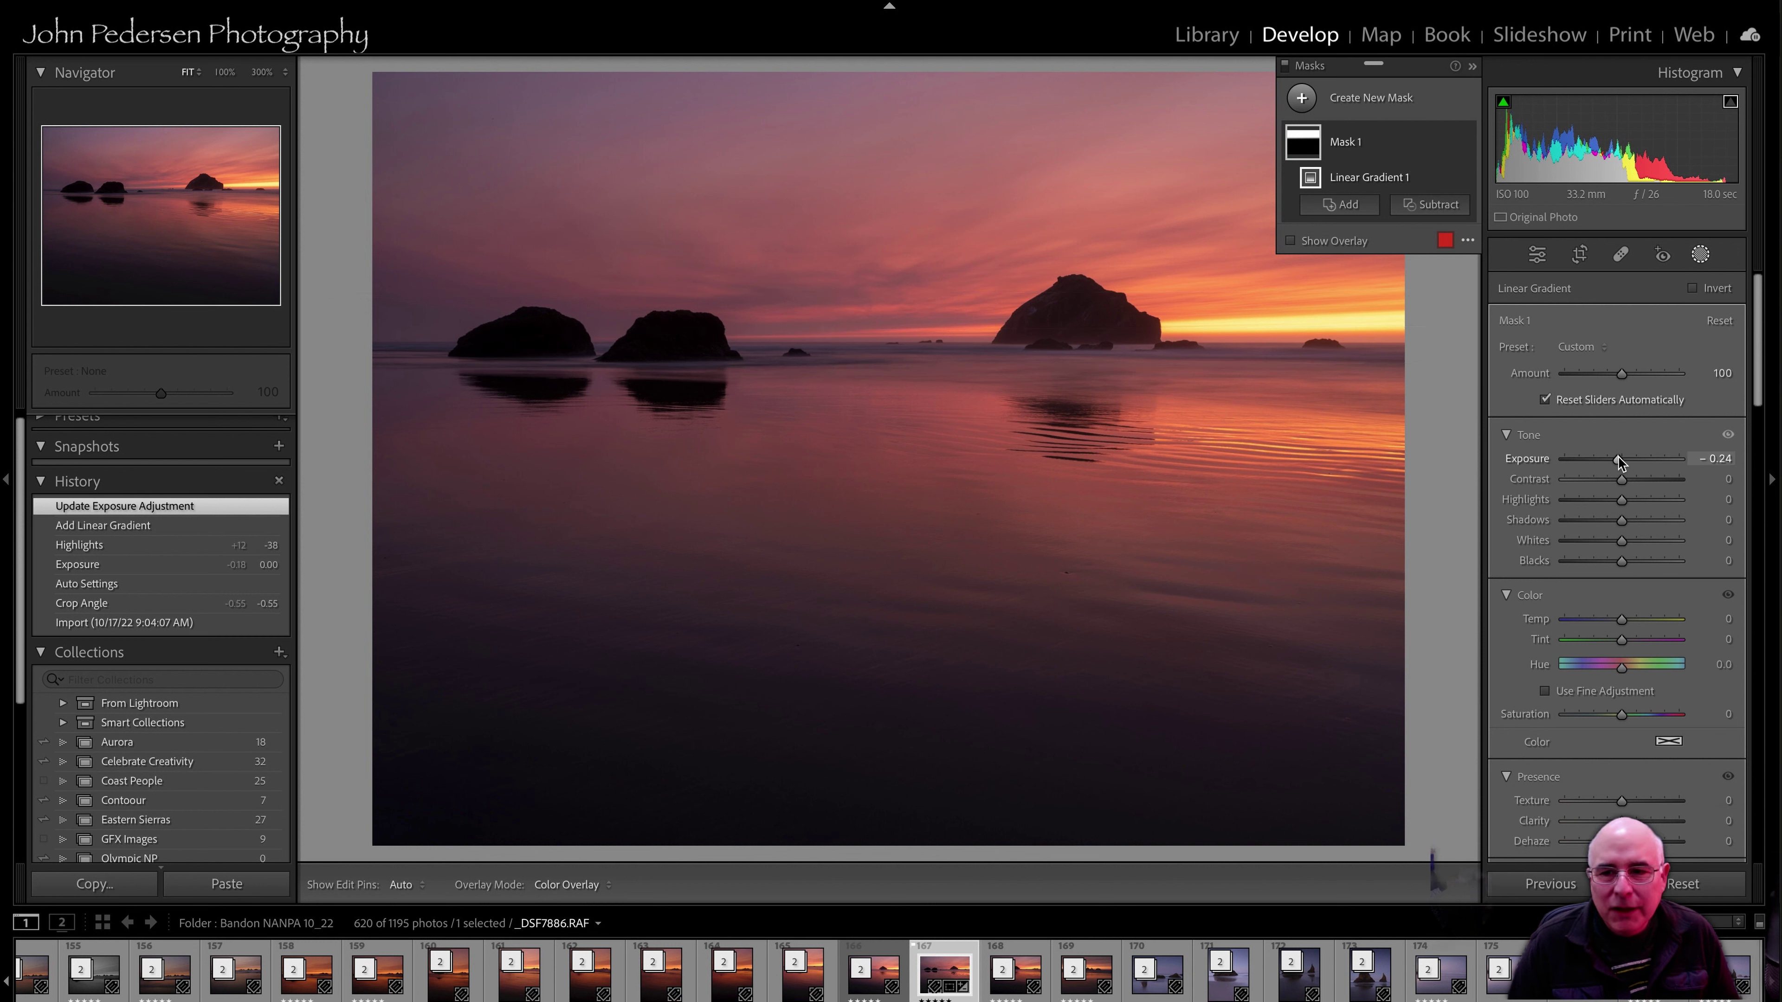
pyautogui.moveTo(1617, 459); pyautogui.dragTo(1621, 460)
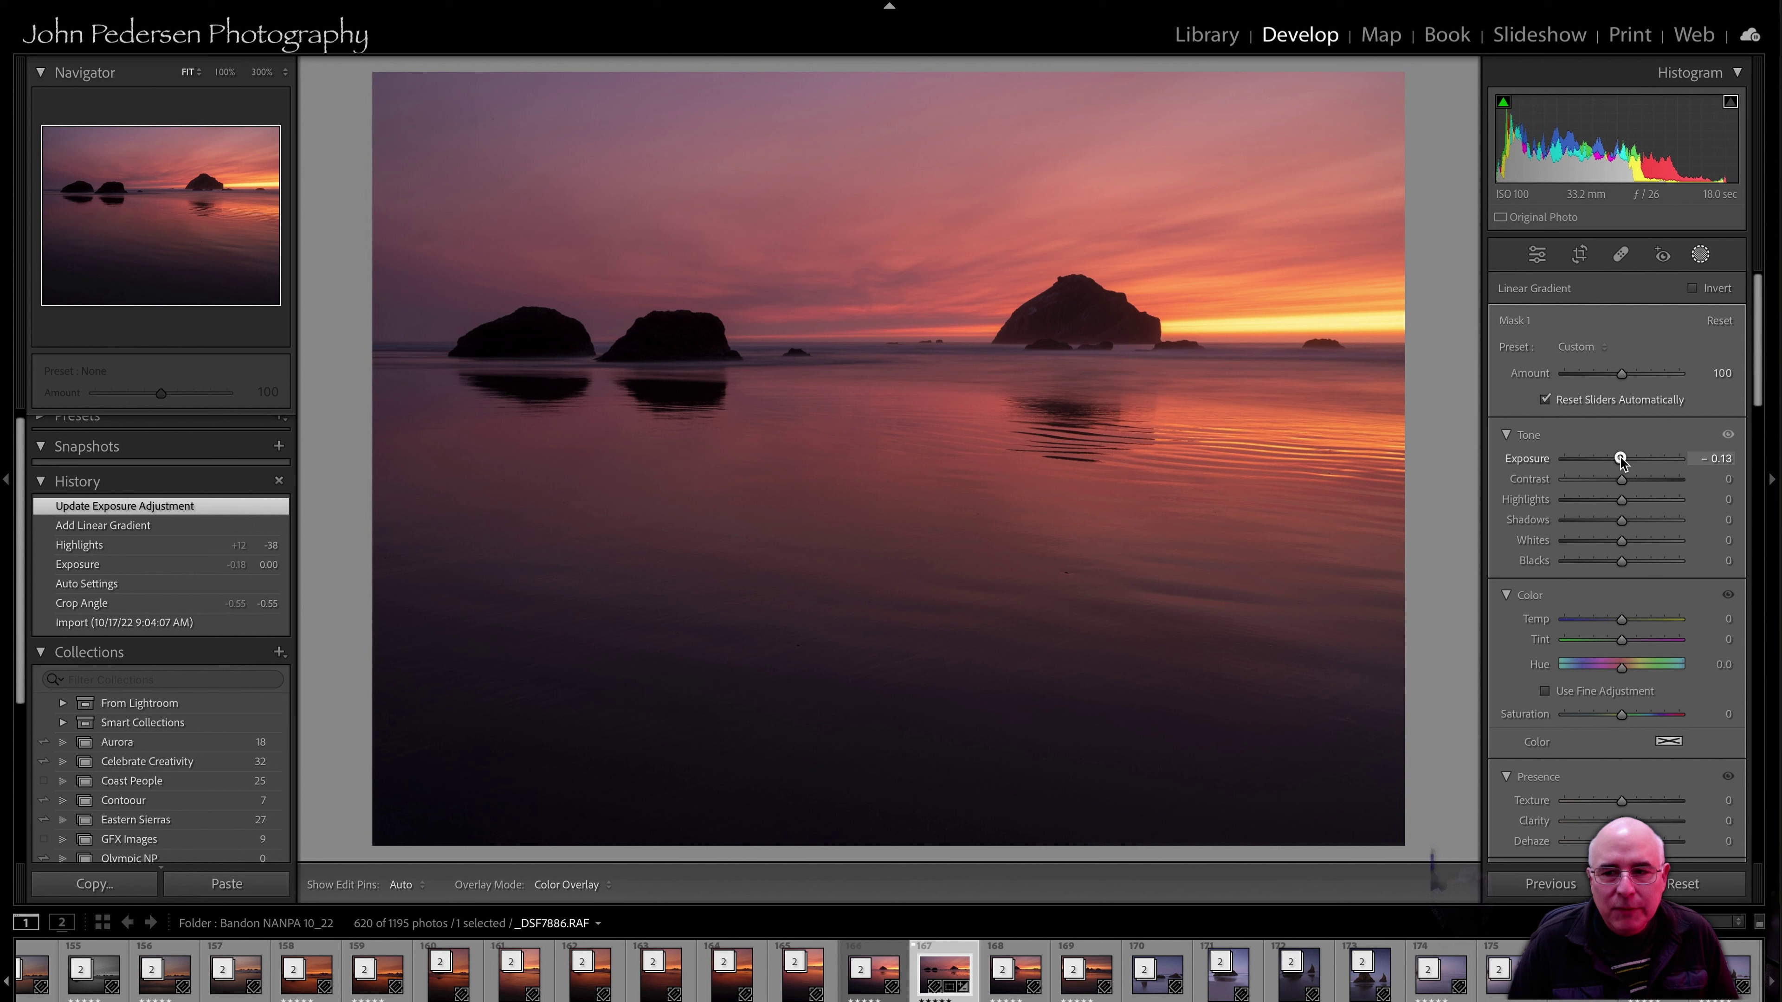
pyautogui.moveTo(1620, 459); pyautogui.dragTo(1622, 460)
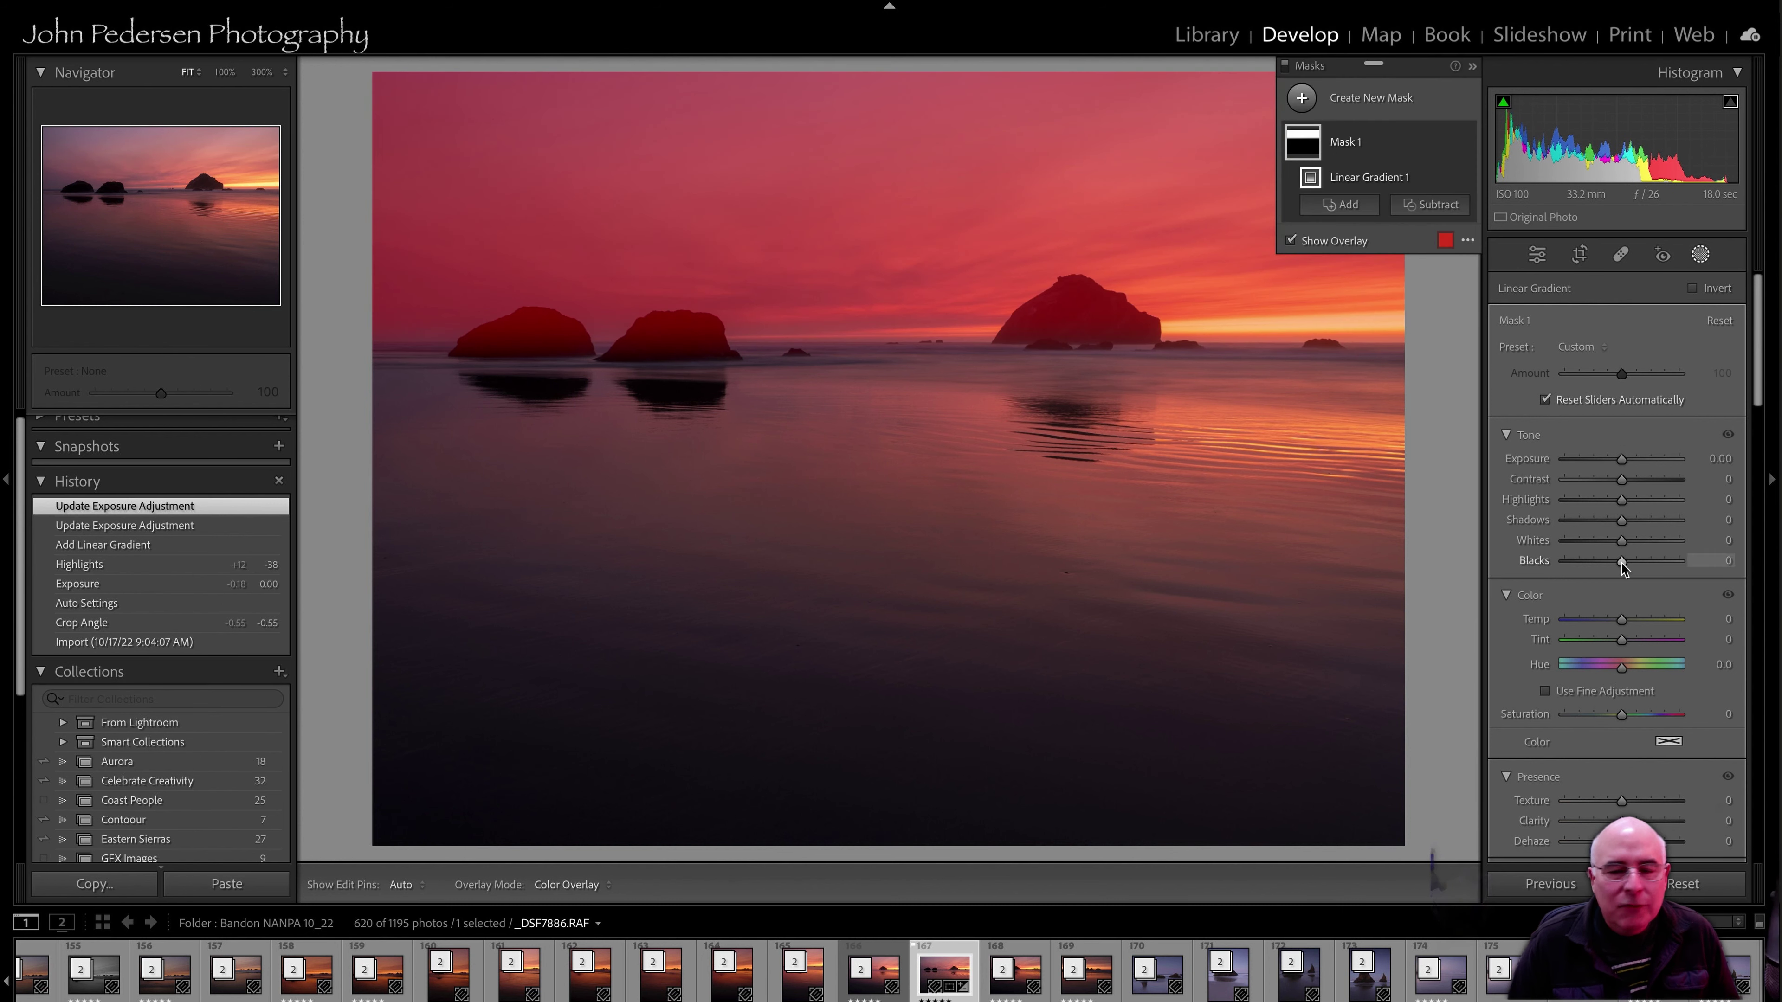
pyautogui.moveTo(1621, 561); pyautogui.dragTo(1613, 561)
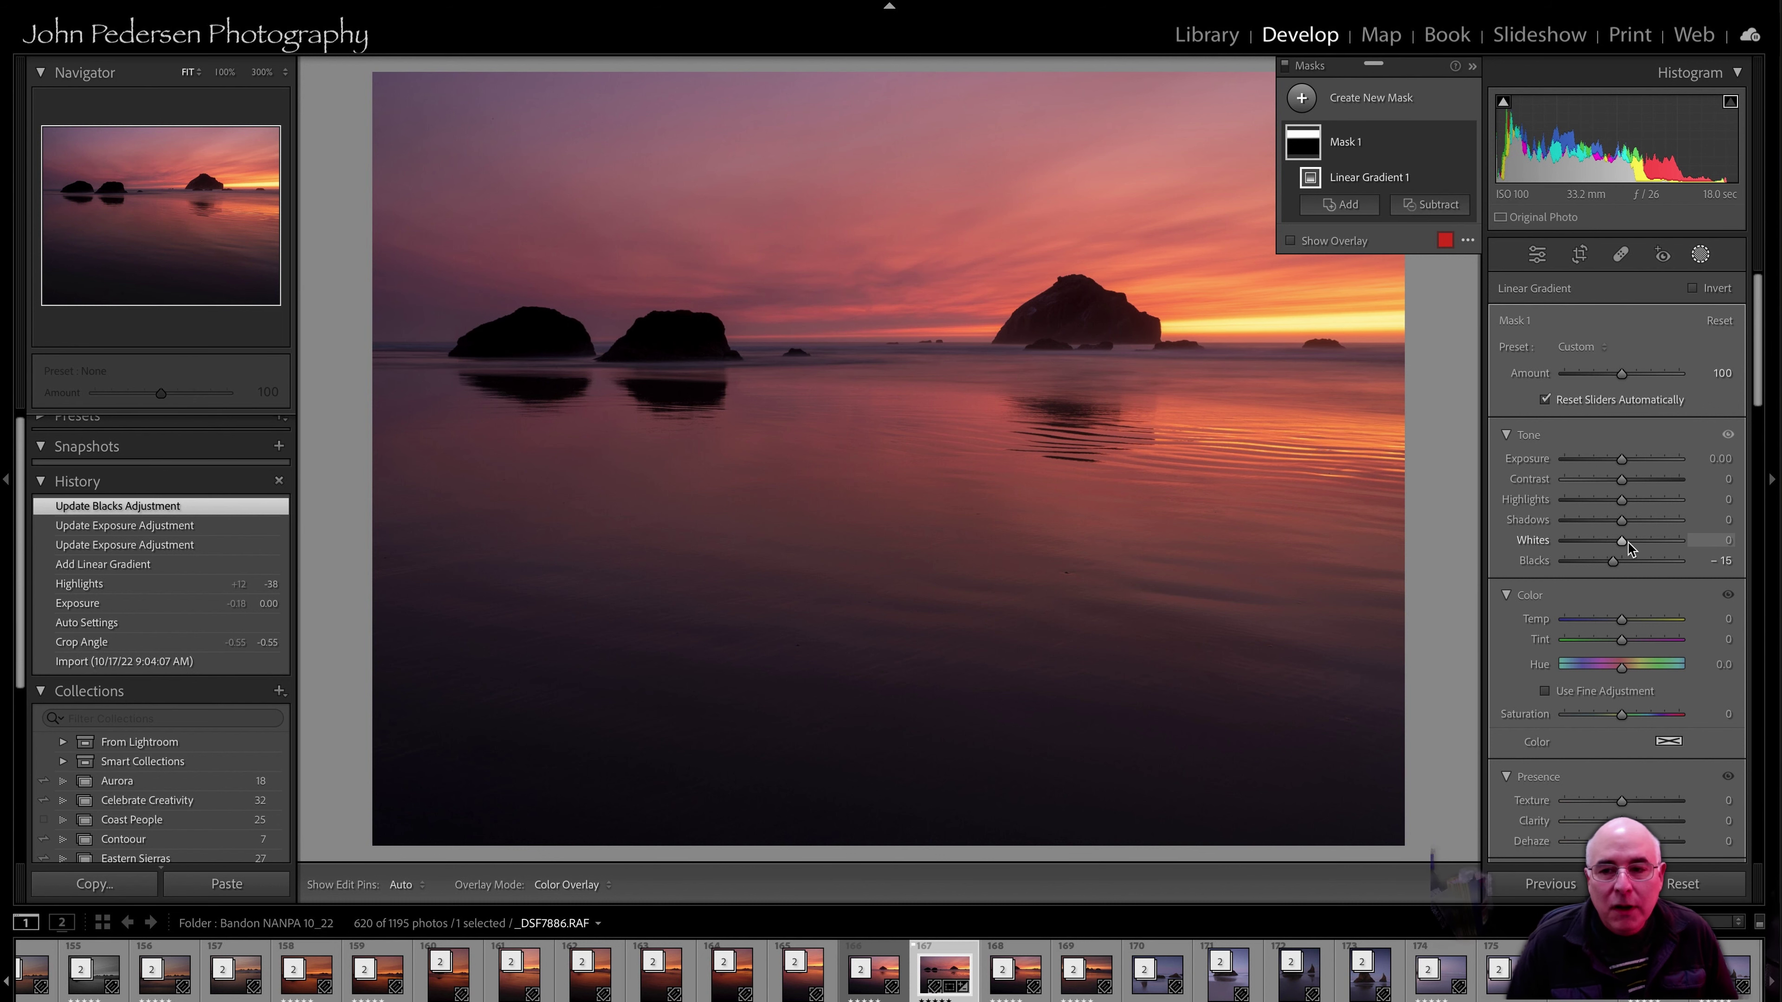
pyautogui.moveTo(1624, 542); pyautogui.dragTo(1632, 542)
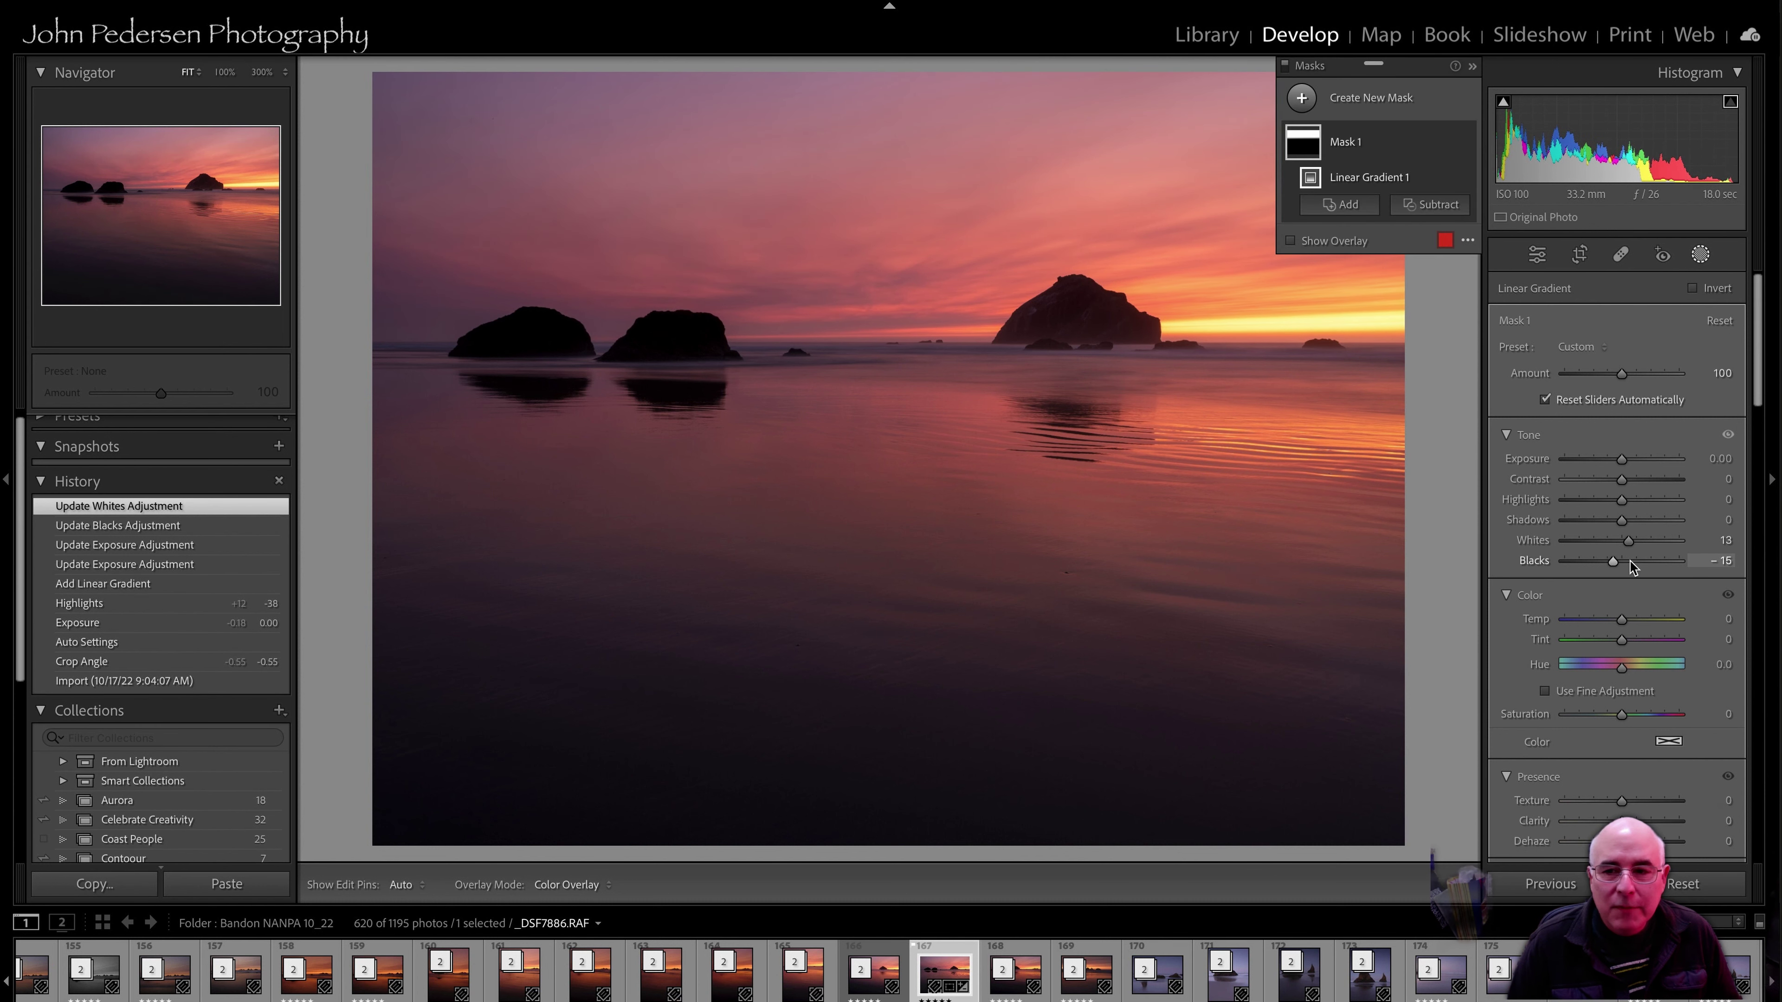
pyautogui.moveTo(1620, 478)
pyautogui.mouseDown()
pyautogui.moveTo(1575, 482)
pyautogui.moveTo(1703, 483)
pyautogui.moveTo(1624, 483)
pyautogui.mouseUp()
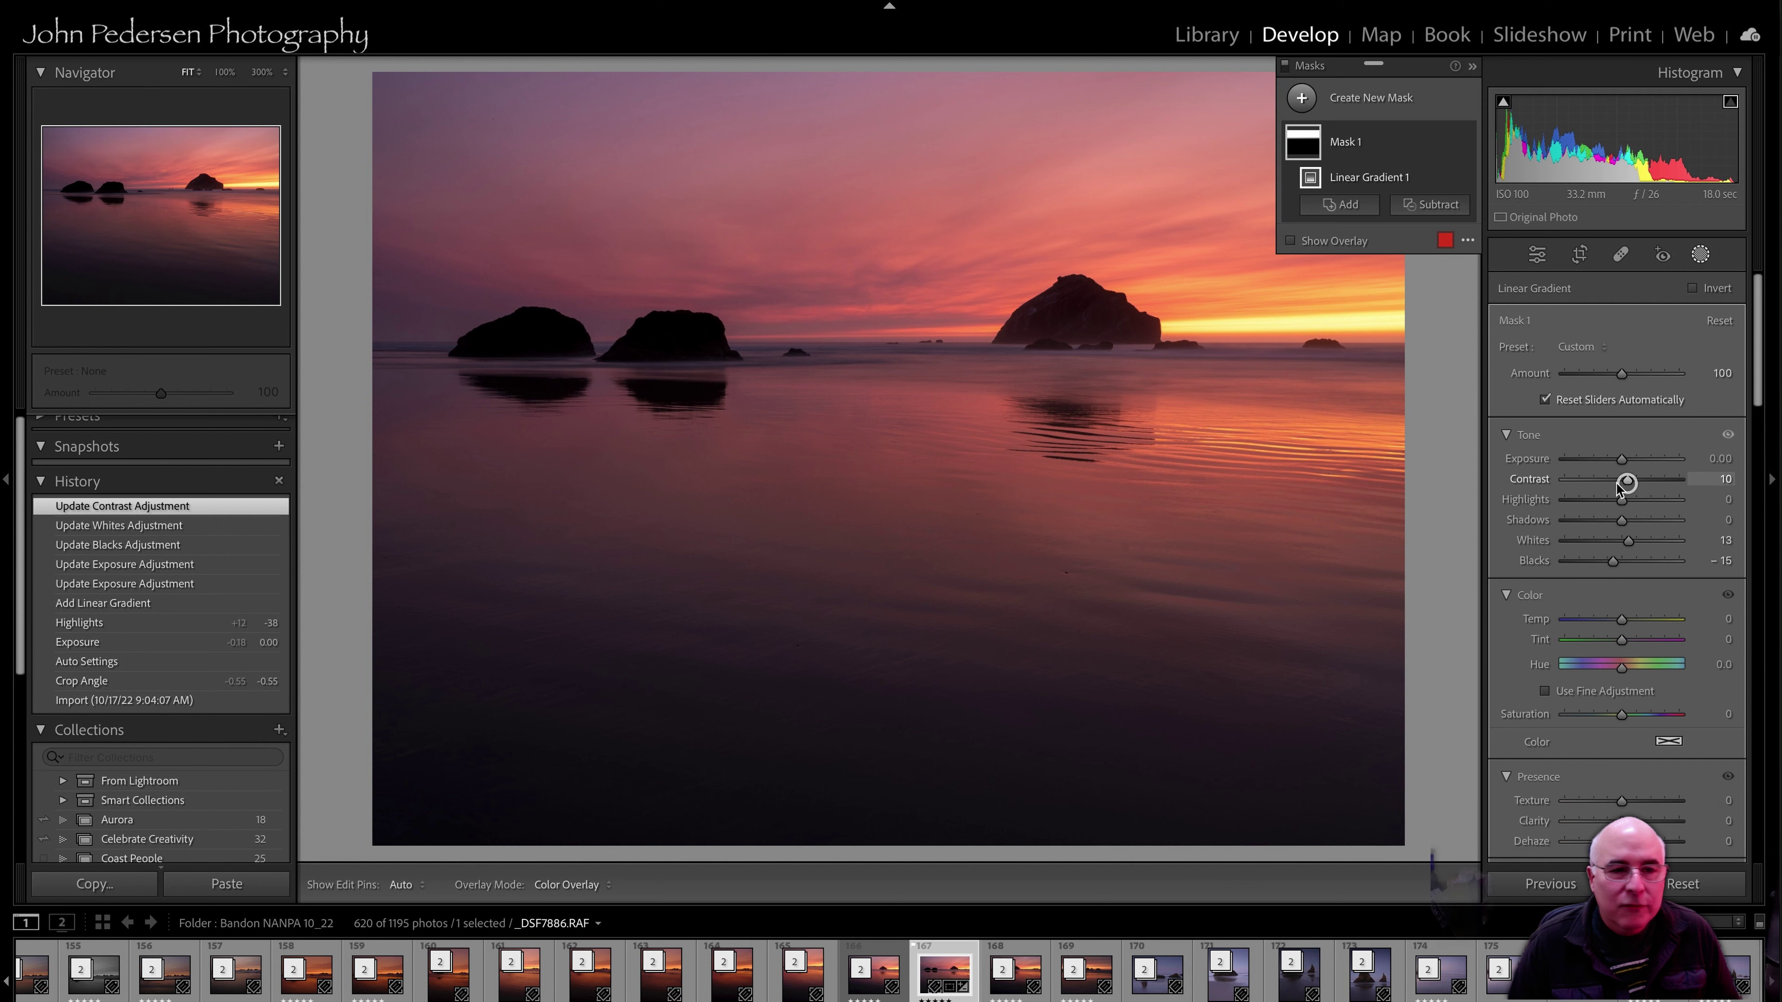
pyautogui.click(93, 623)
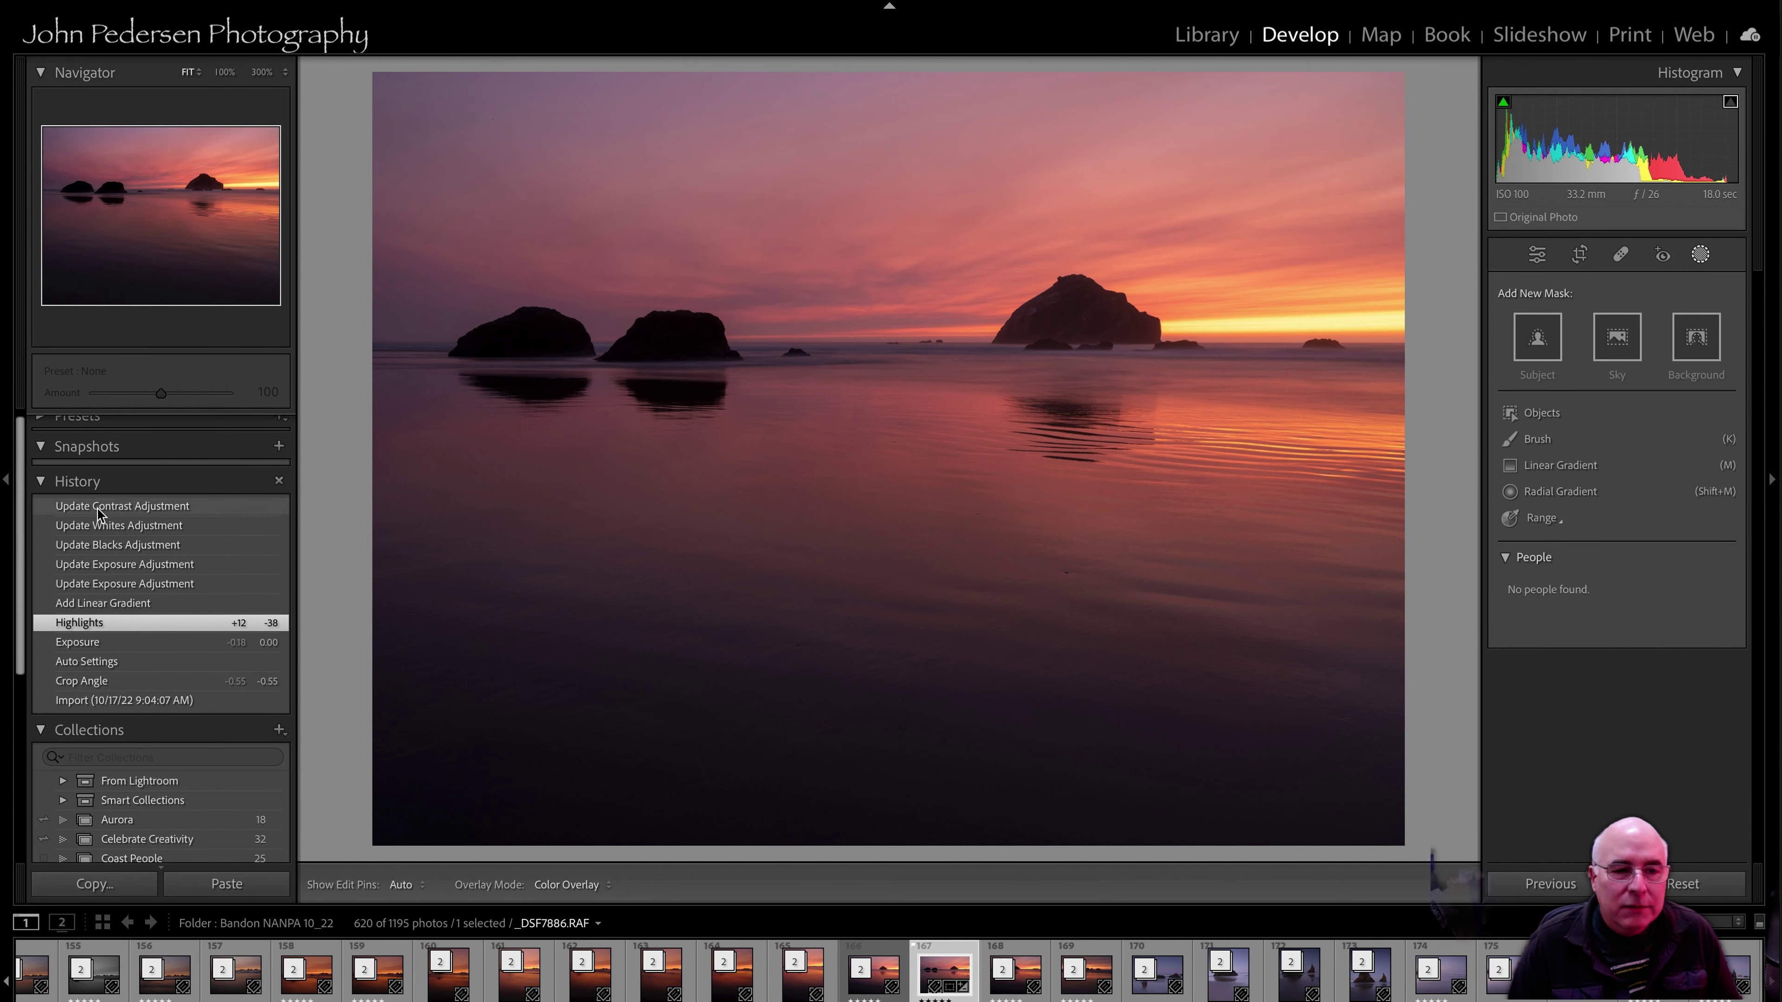
pyautogui.click(98, 508)
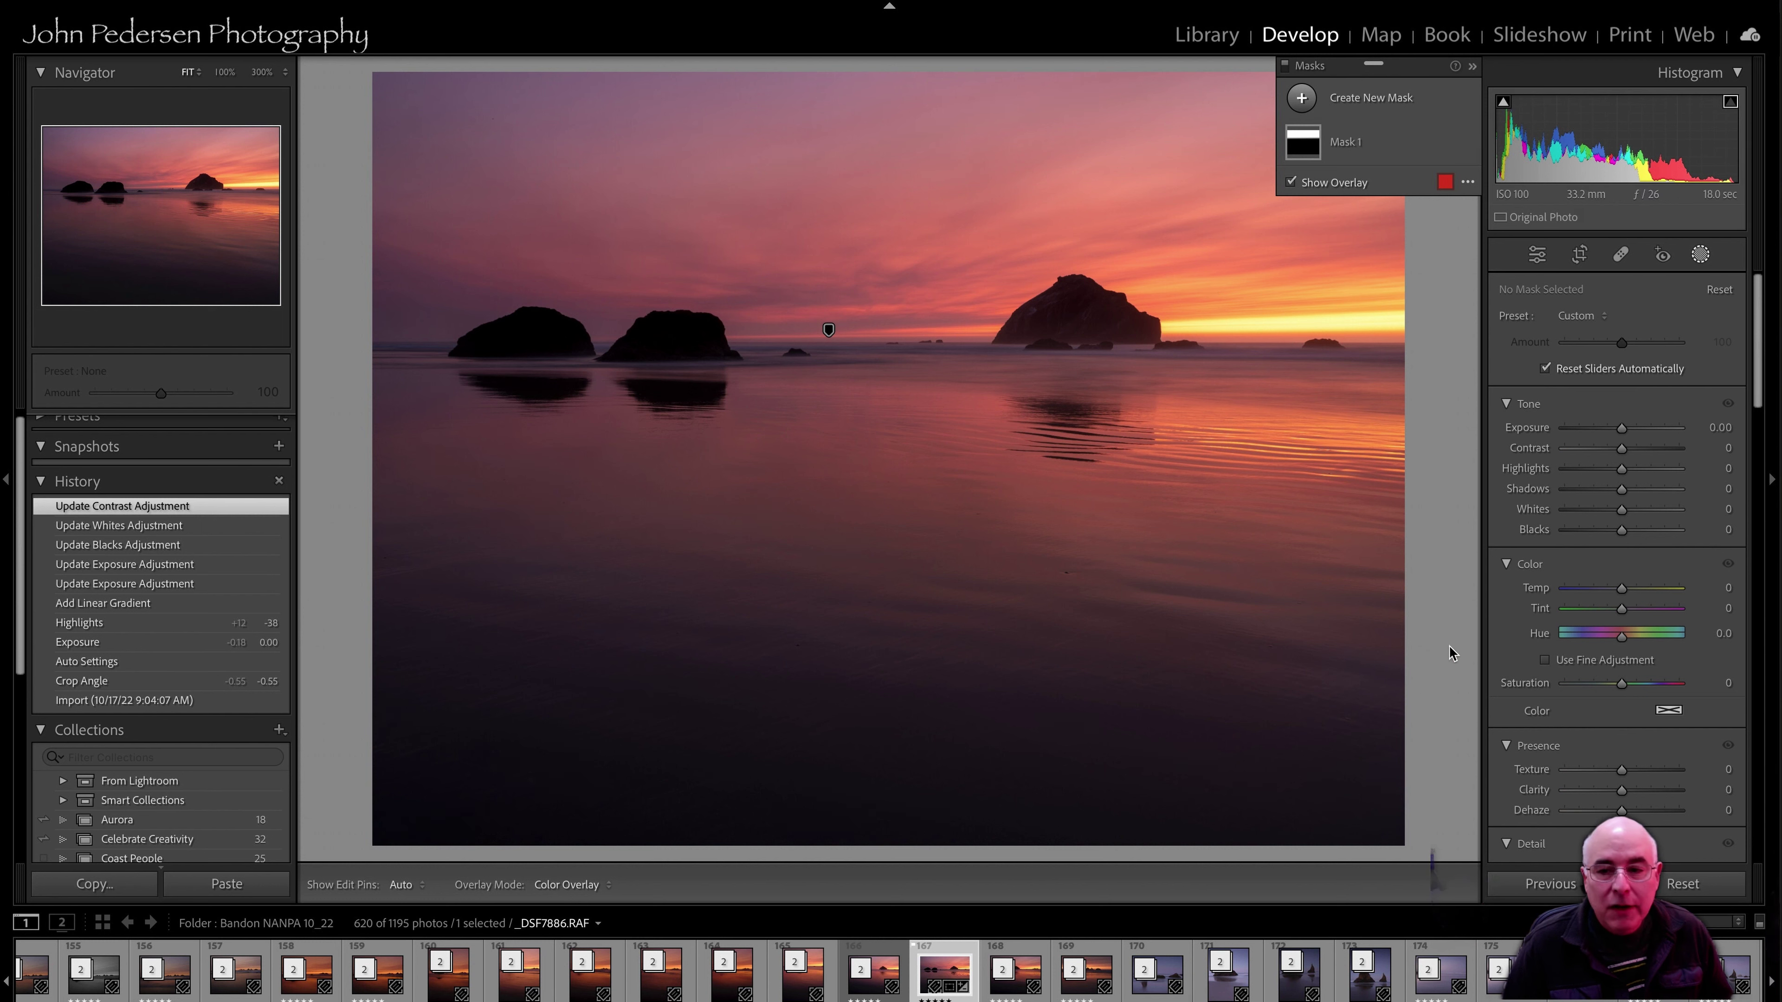
# Scroll down to the effect sliders and try raising Texture and Clarity.
pyautogui.scroll(-2, 1574, 697)
pyautogui.scroll(-5, 1574, 696)
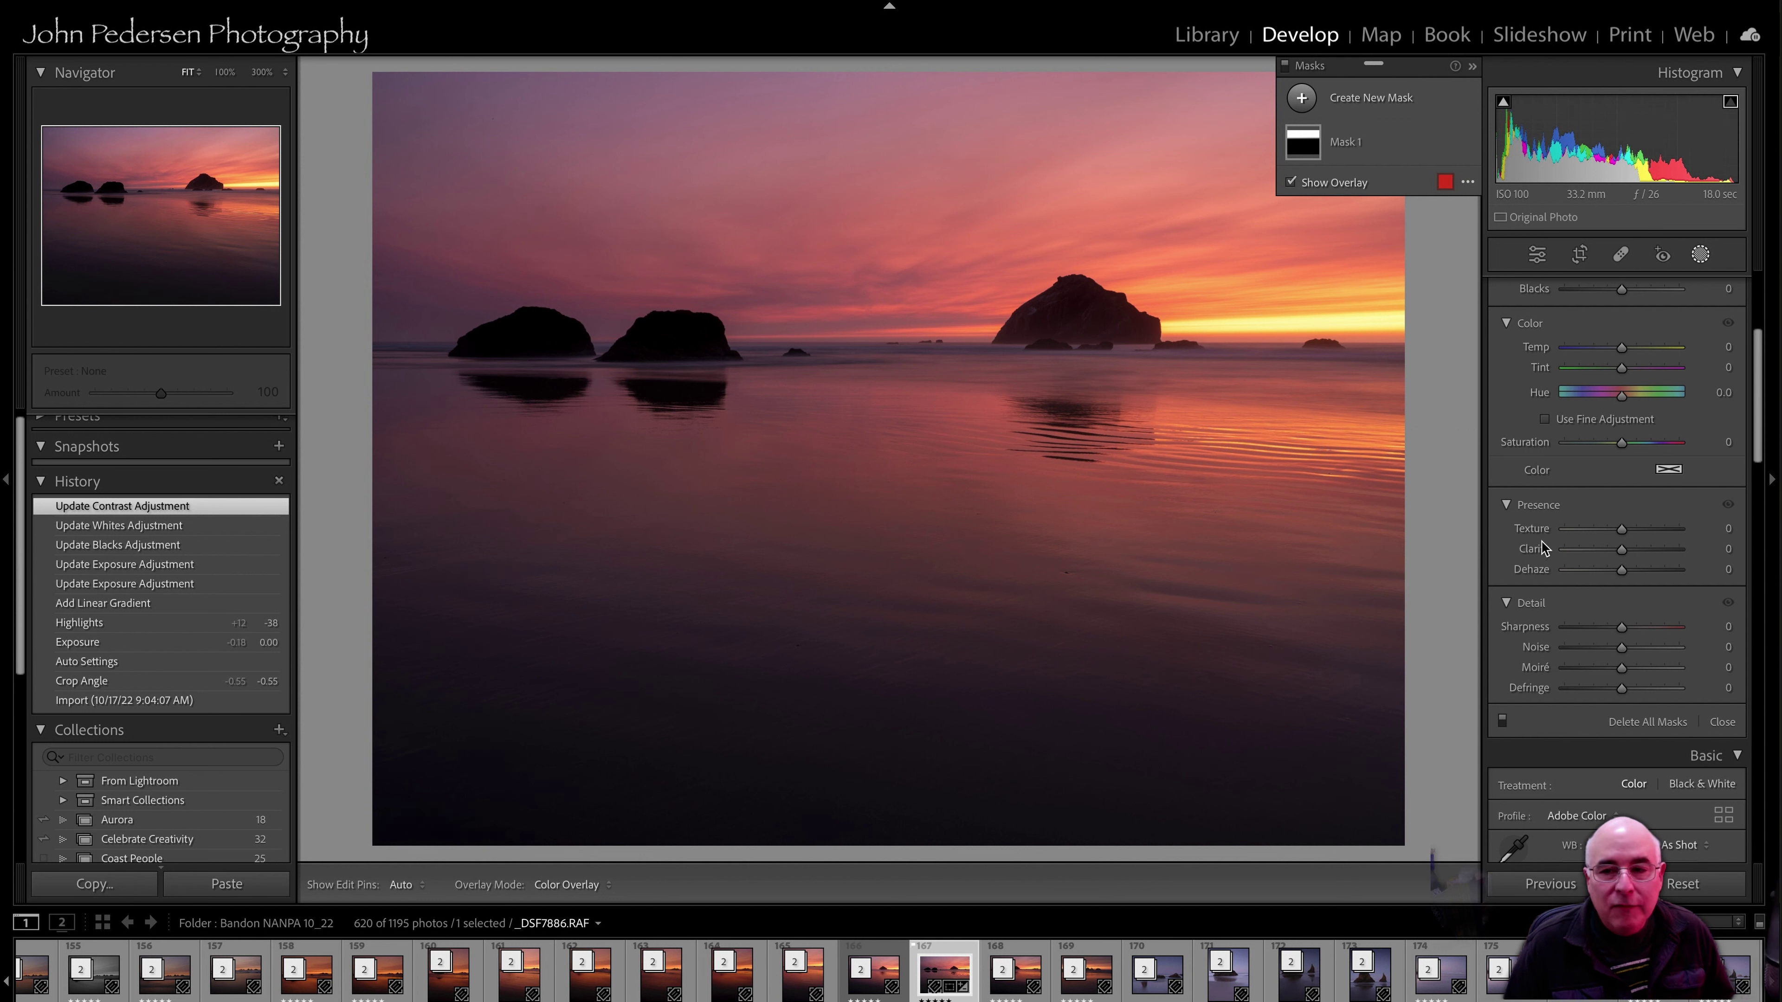
pyautogui.moveTo(1621, 528)
pyautogui.mouseDown()
pyautogui.moveTo(1678, 533)
pyautogui.moveTo(1511, 525)
pyautogui.moveTo(1531, 546)
pyautogui.moveTo(1639, 537)
pyautogui.mouseUp()
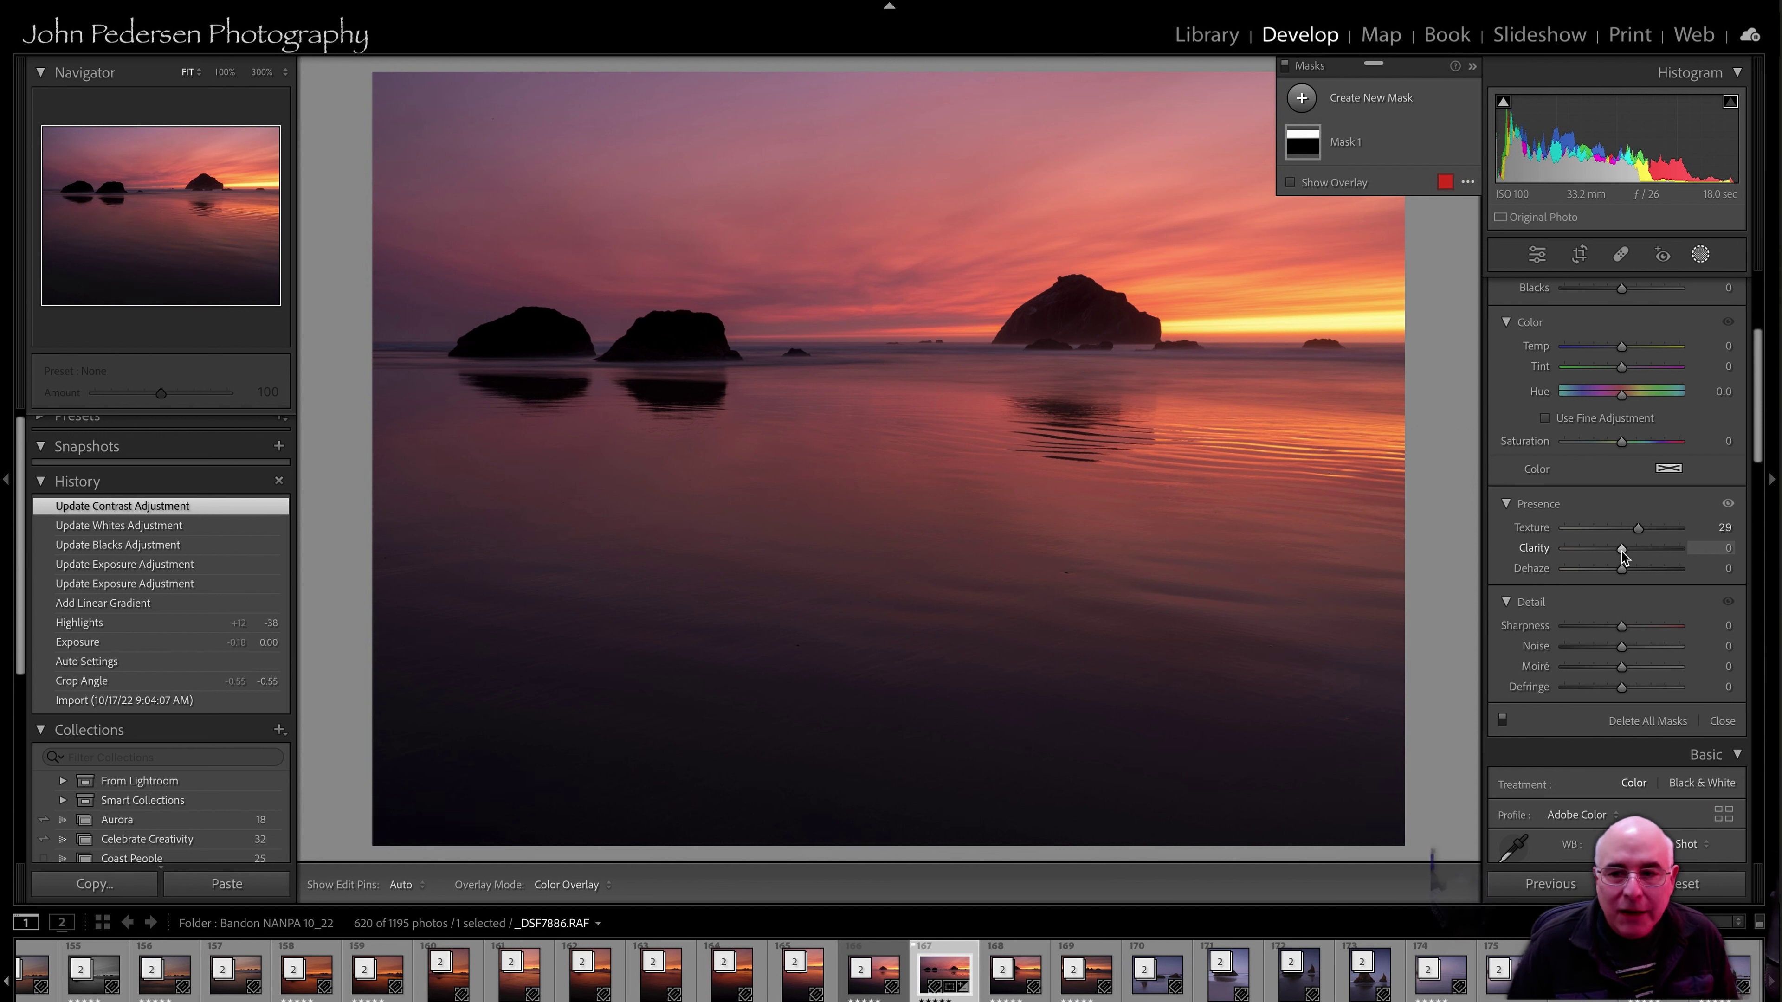
pyautogui.moveTo(1621, 549); pyautogui.dragTo(1487, 548)
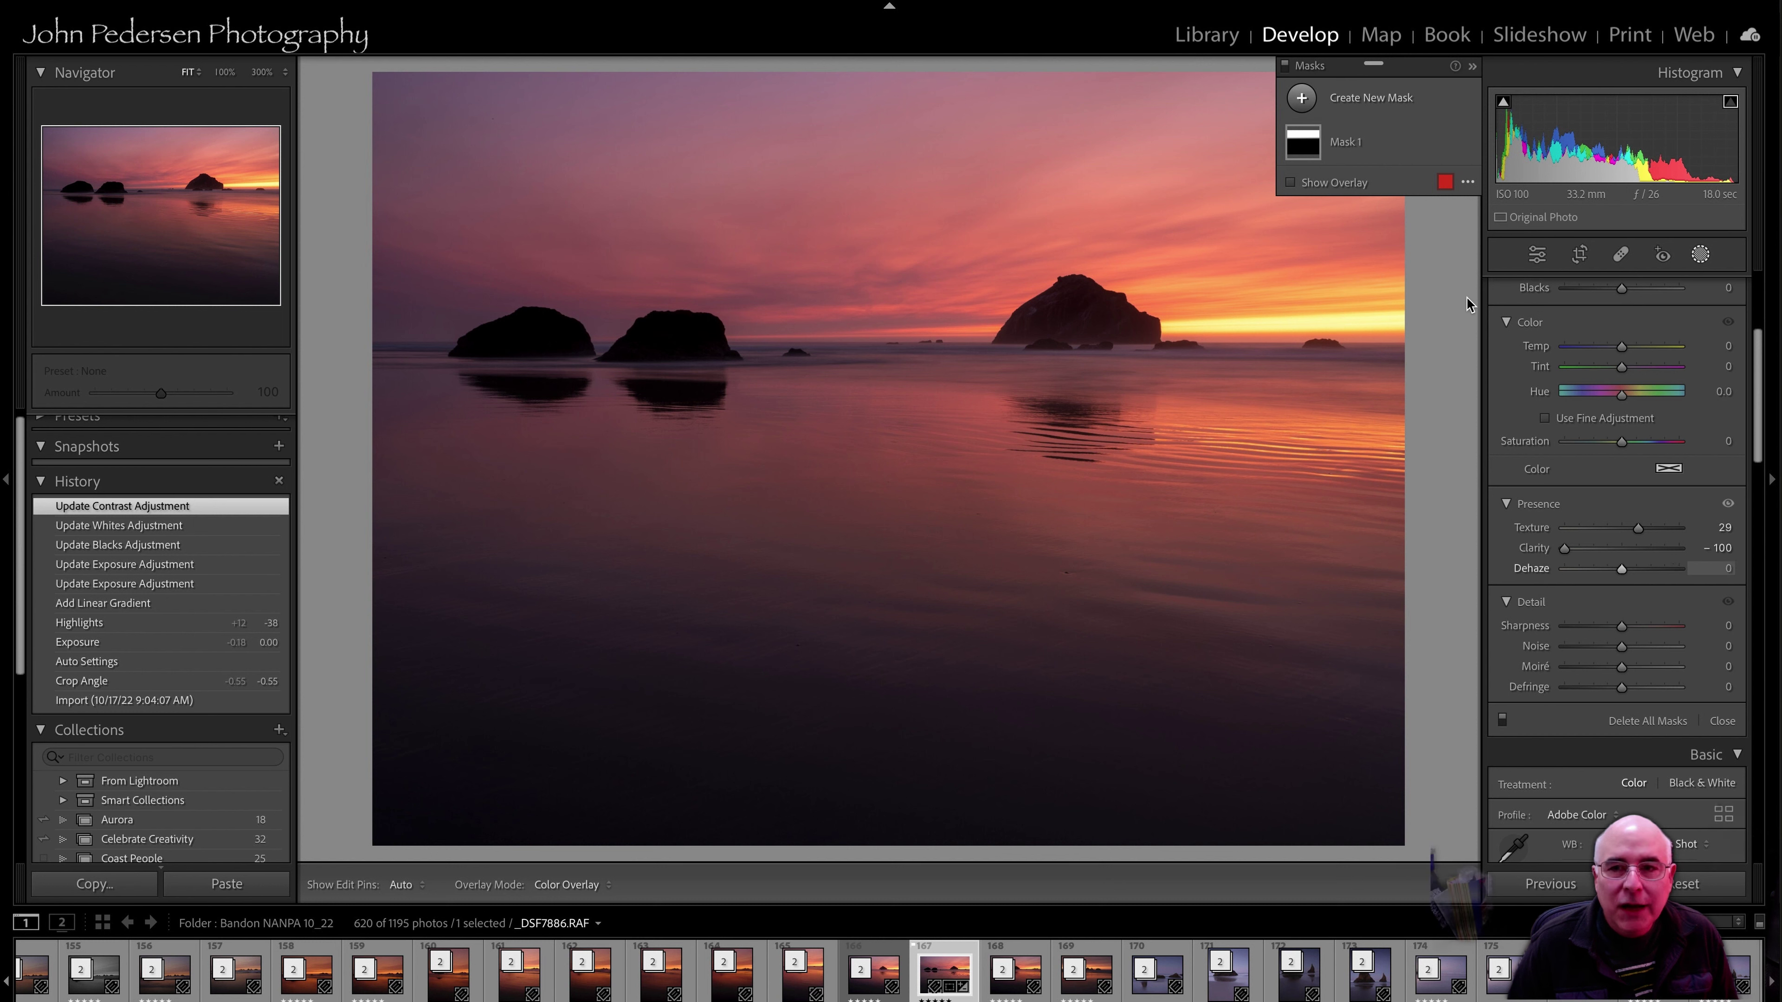
# Select Mask 1, set Texture to 43, and settle Clarity at 21 after testing both extremes.
pyautogui.click(1362, 143)
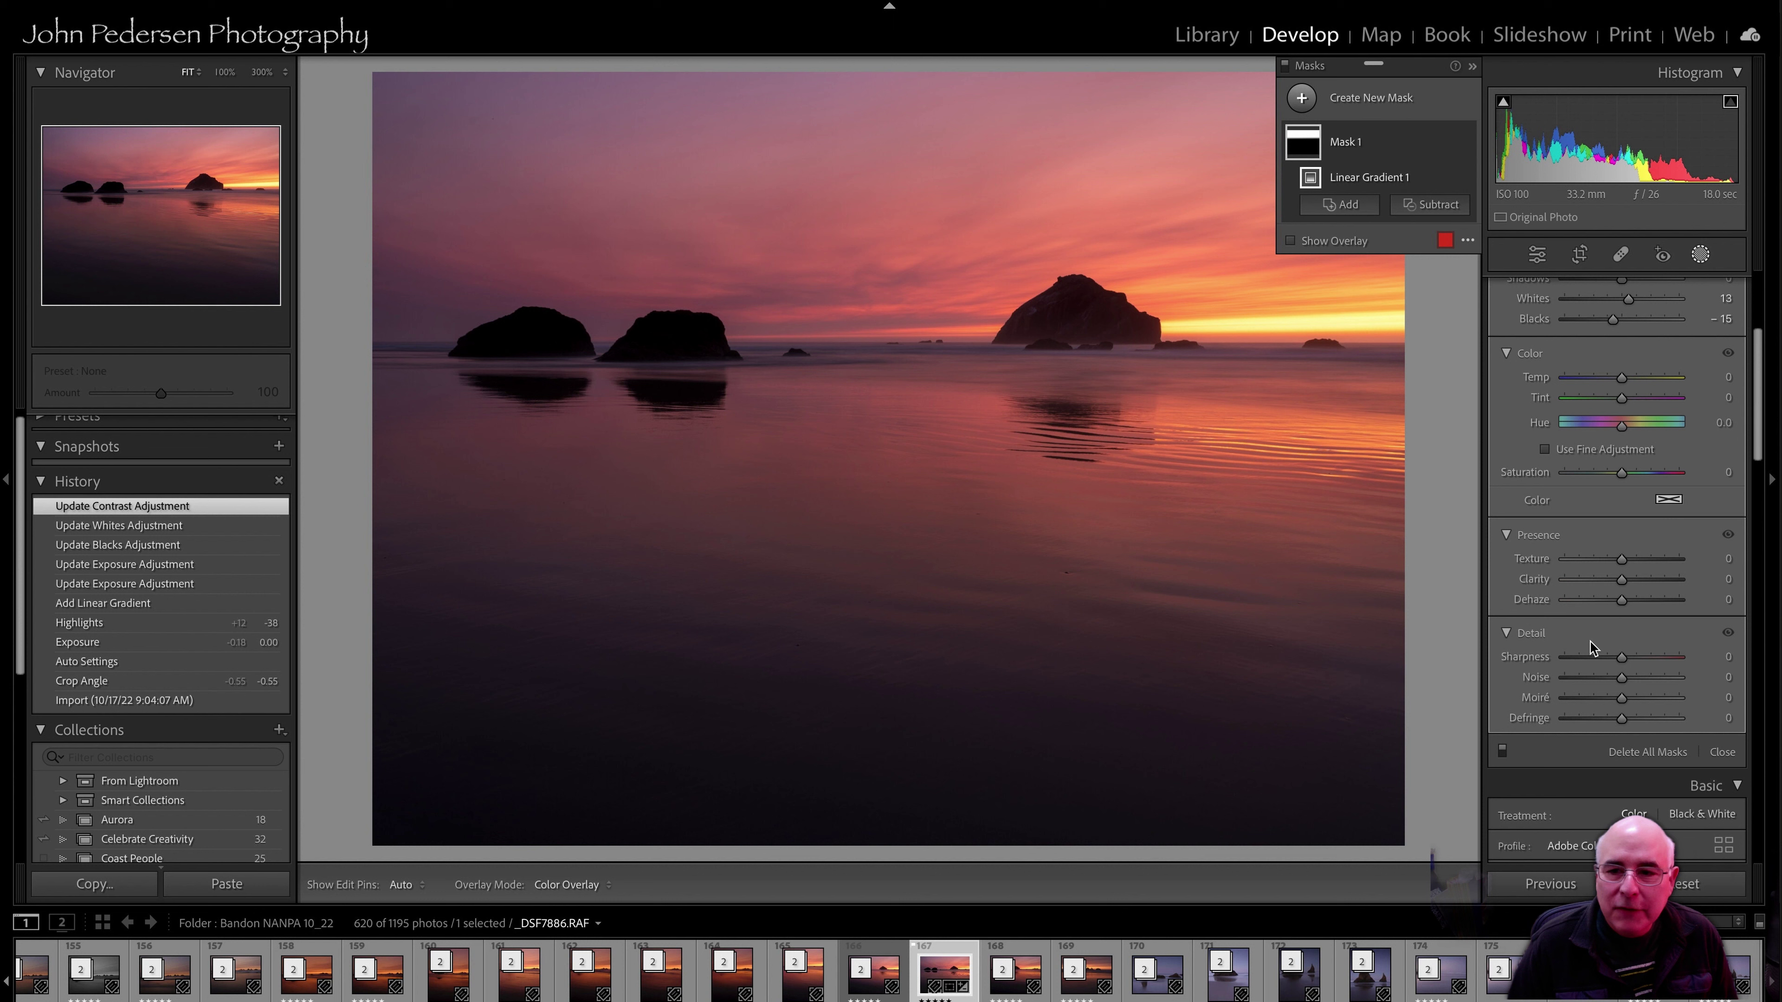
pyautogui.moveTo(1620, 560); pyautogui.dragTo(1646, 559)
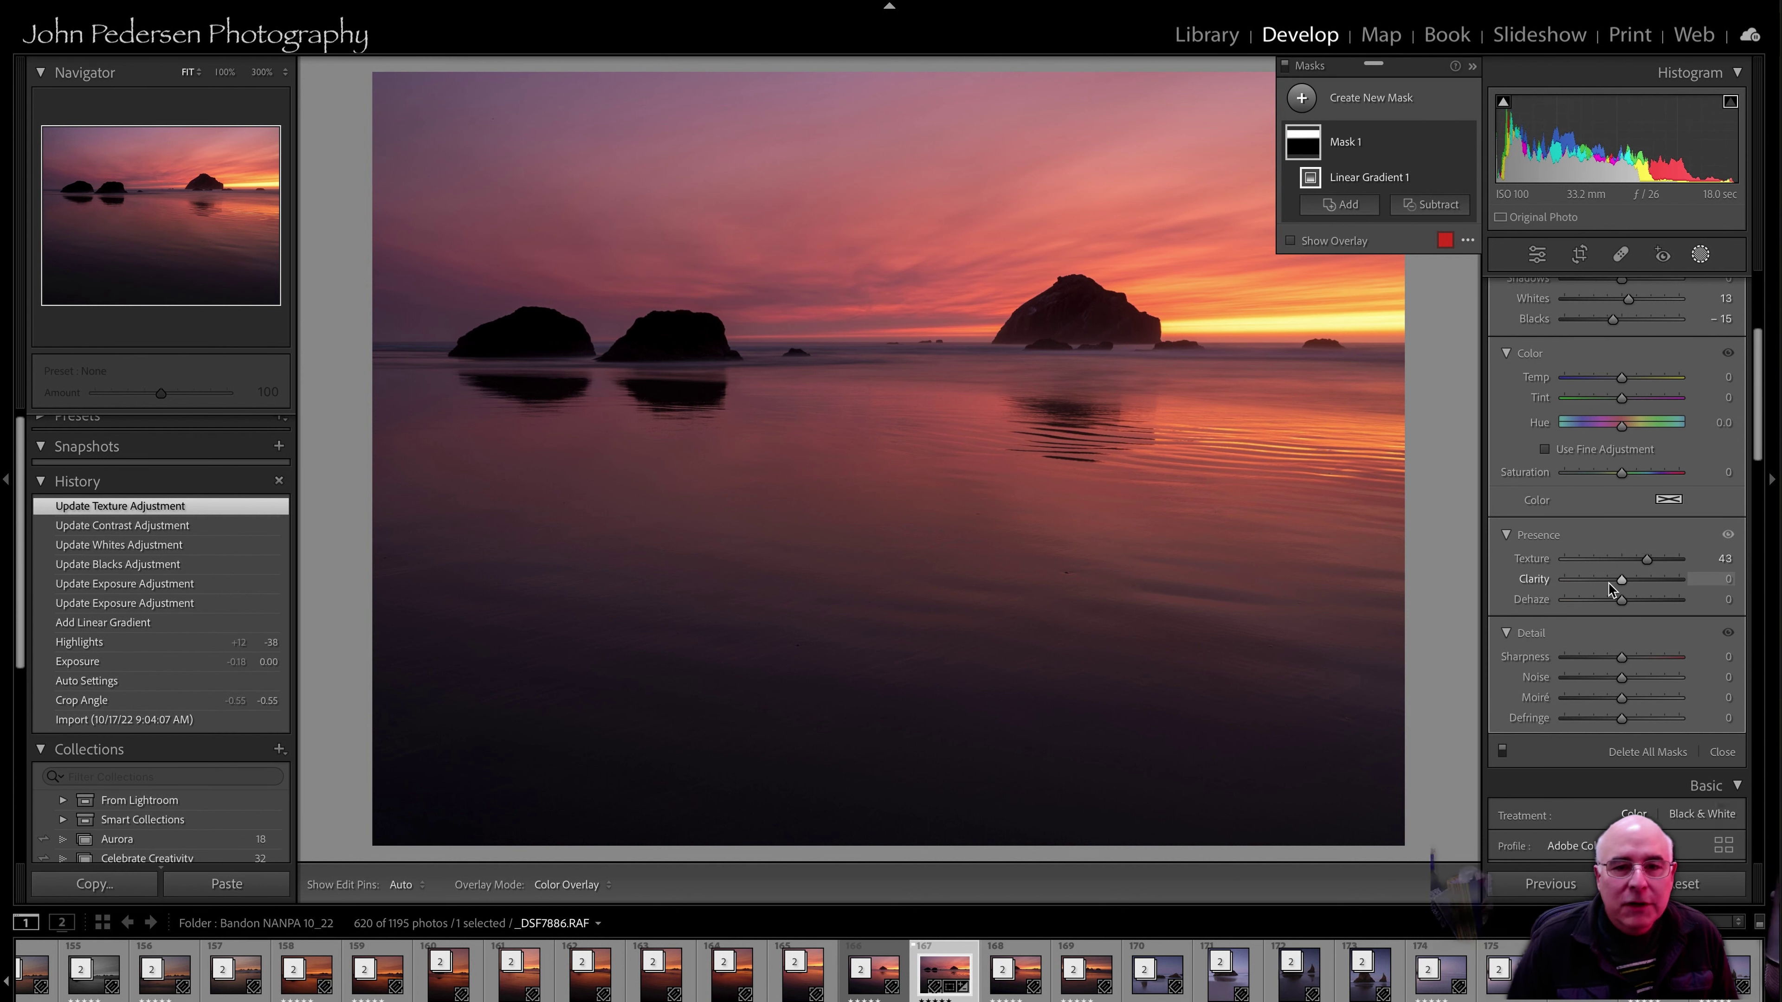
pyautogui.moveTo(1619, 581); pyautogui.dragTo(1552, 581)
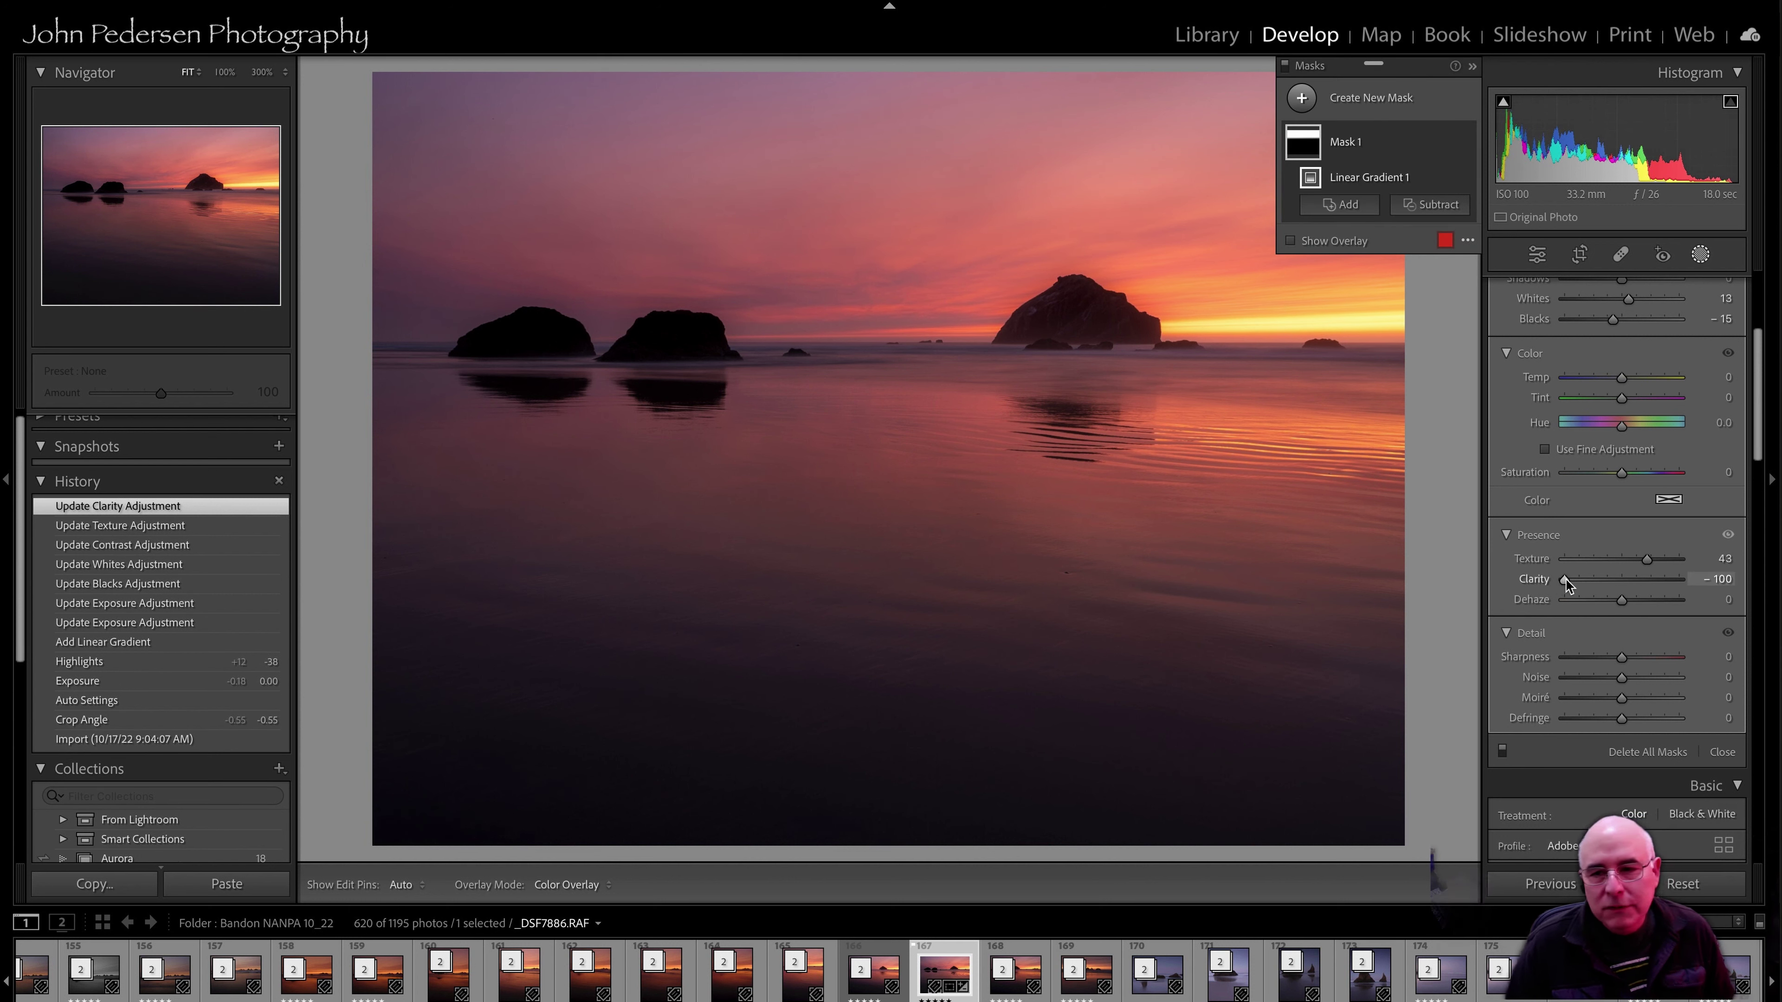
pyautogui.moveTo(1565, 582); pyautogui.dragTo(1701, 583)
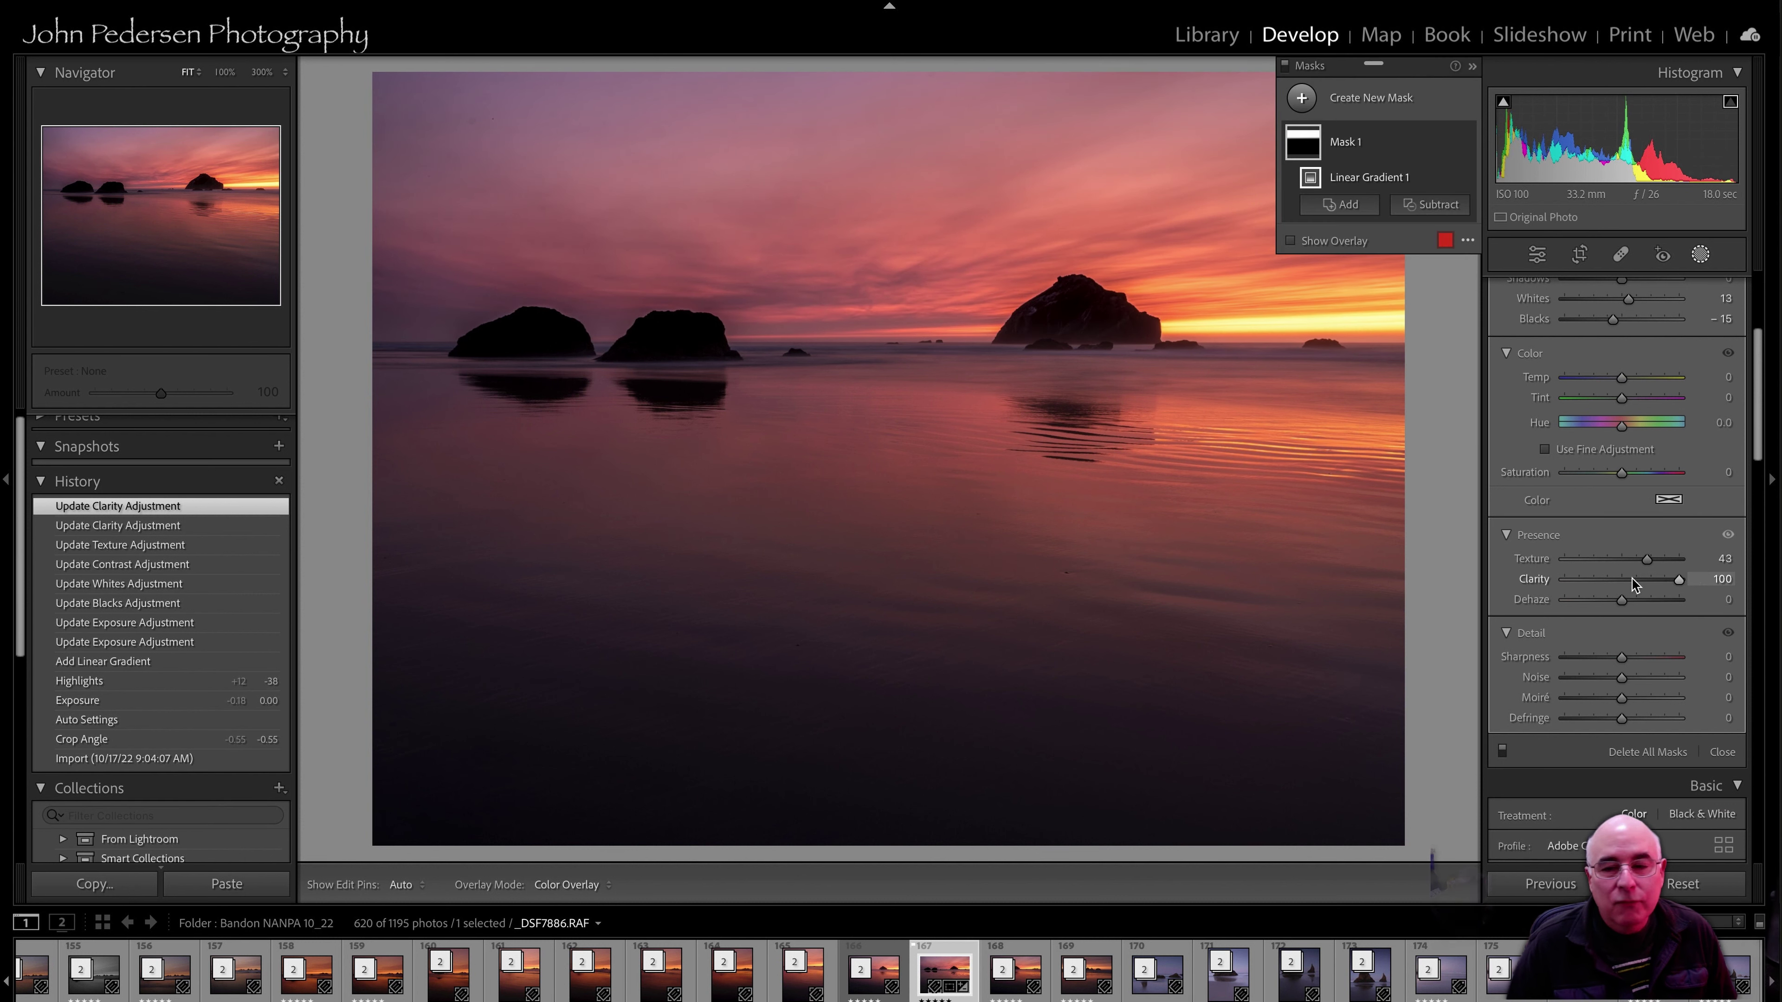
pyautogui.moveTo(1667, 580); pyautogui.dragTo(1633, 582)
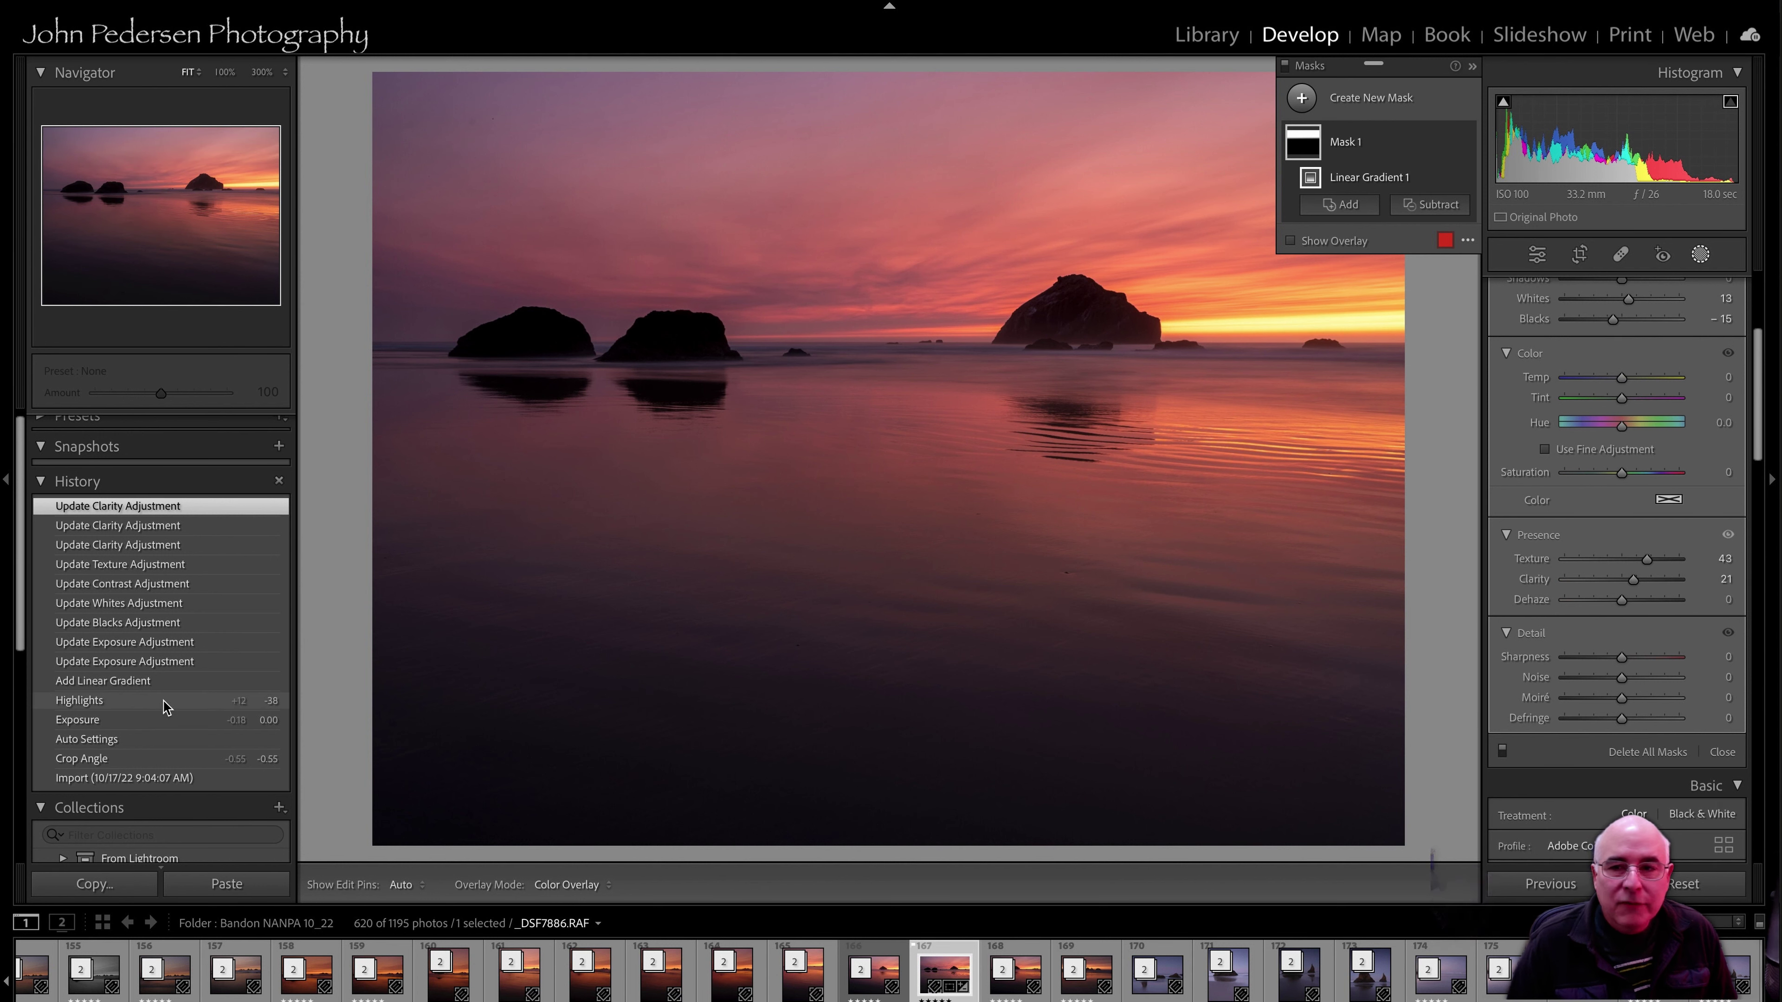
# Close the Masks panel and compare the pre-mask History state with the latest edits.
pyautogui.click(1703, 256)
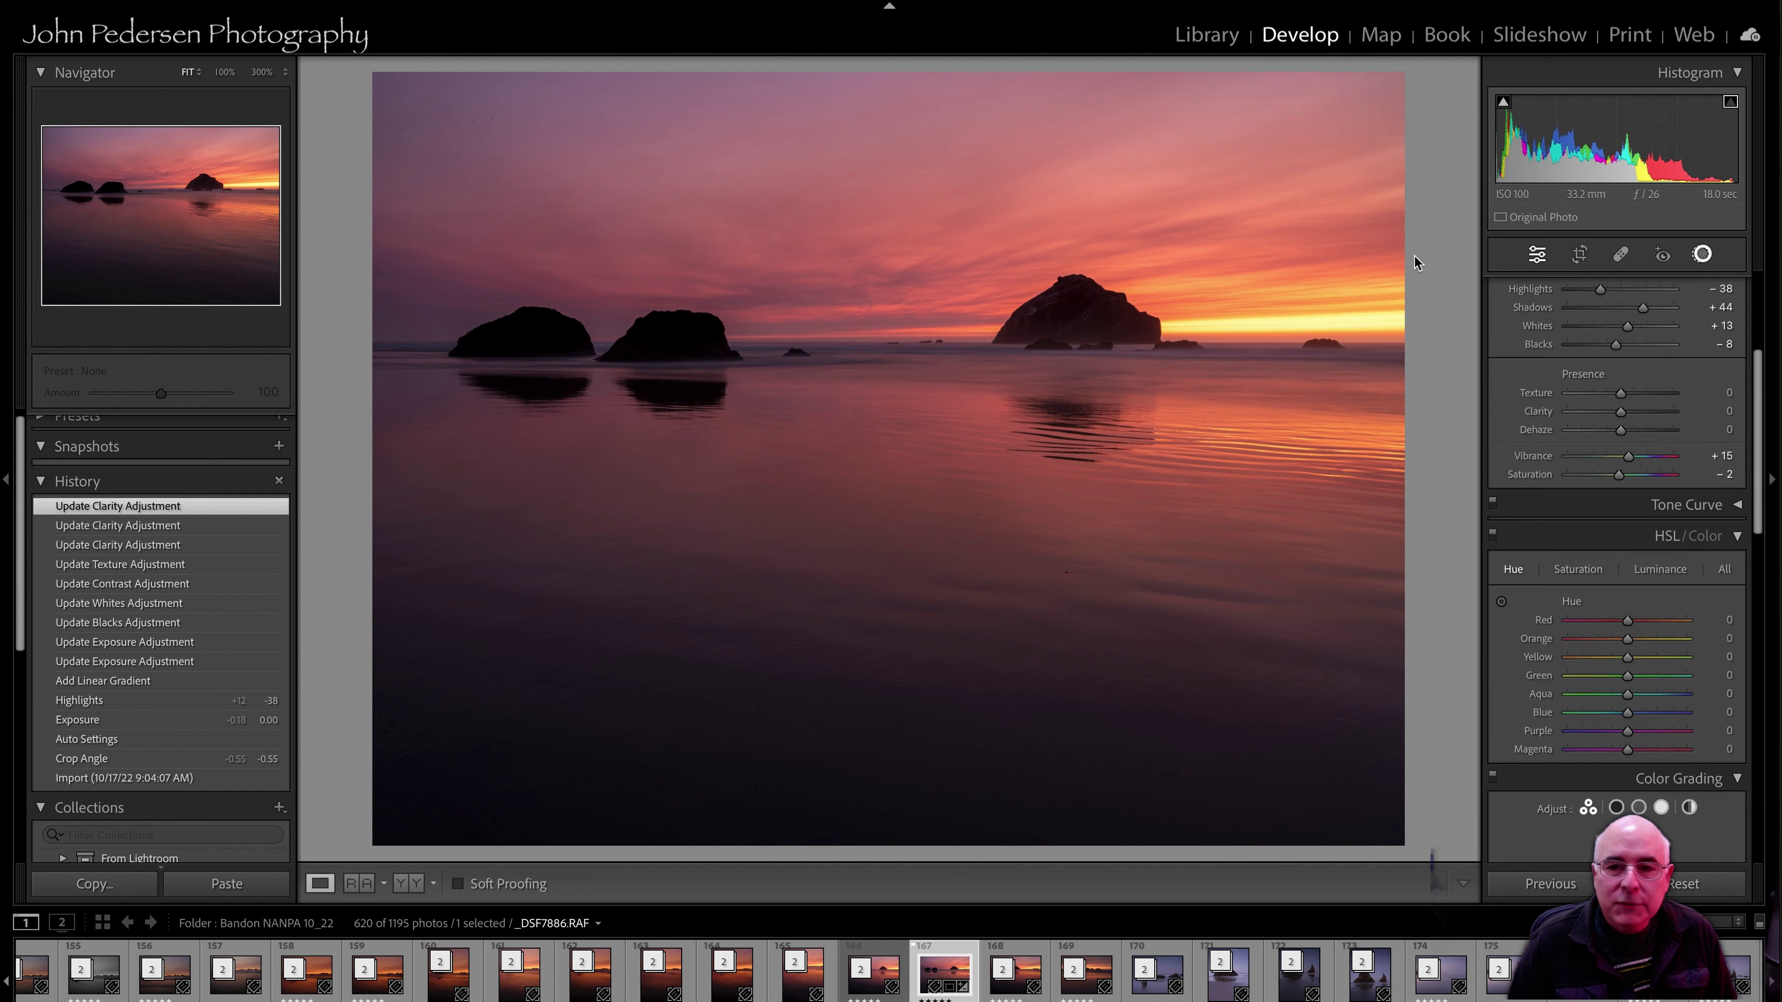
pyautogui.click(93, 701)
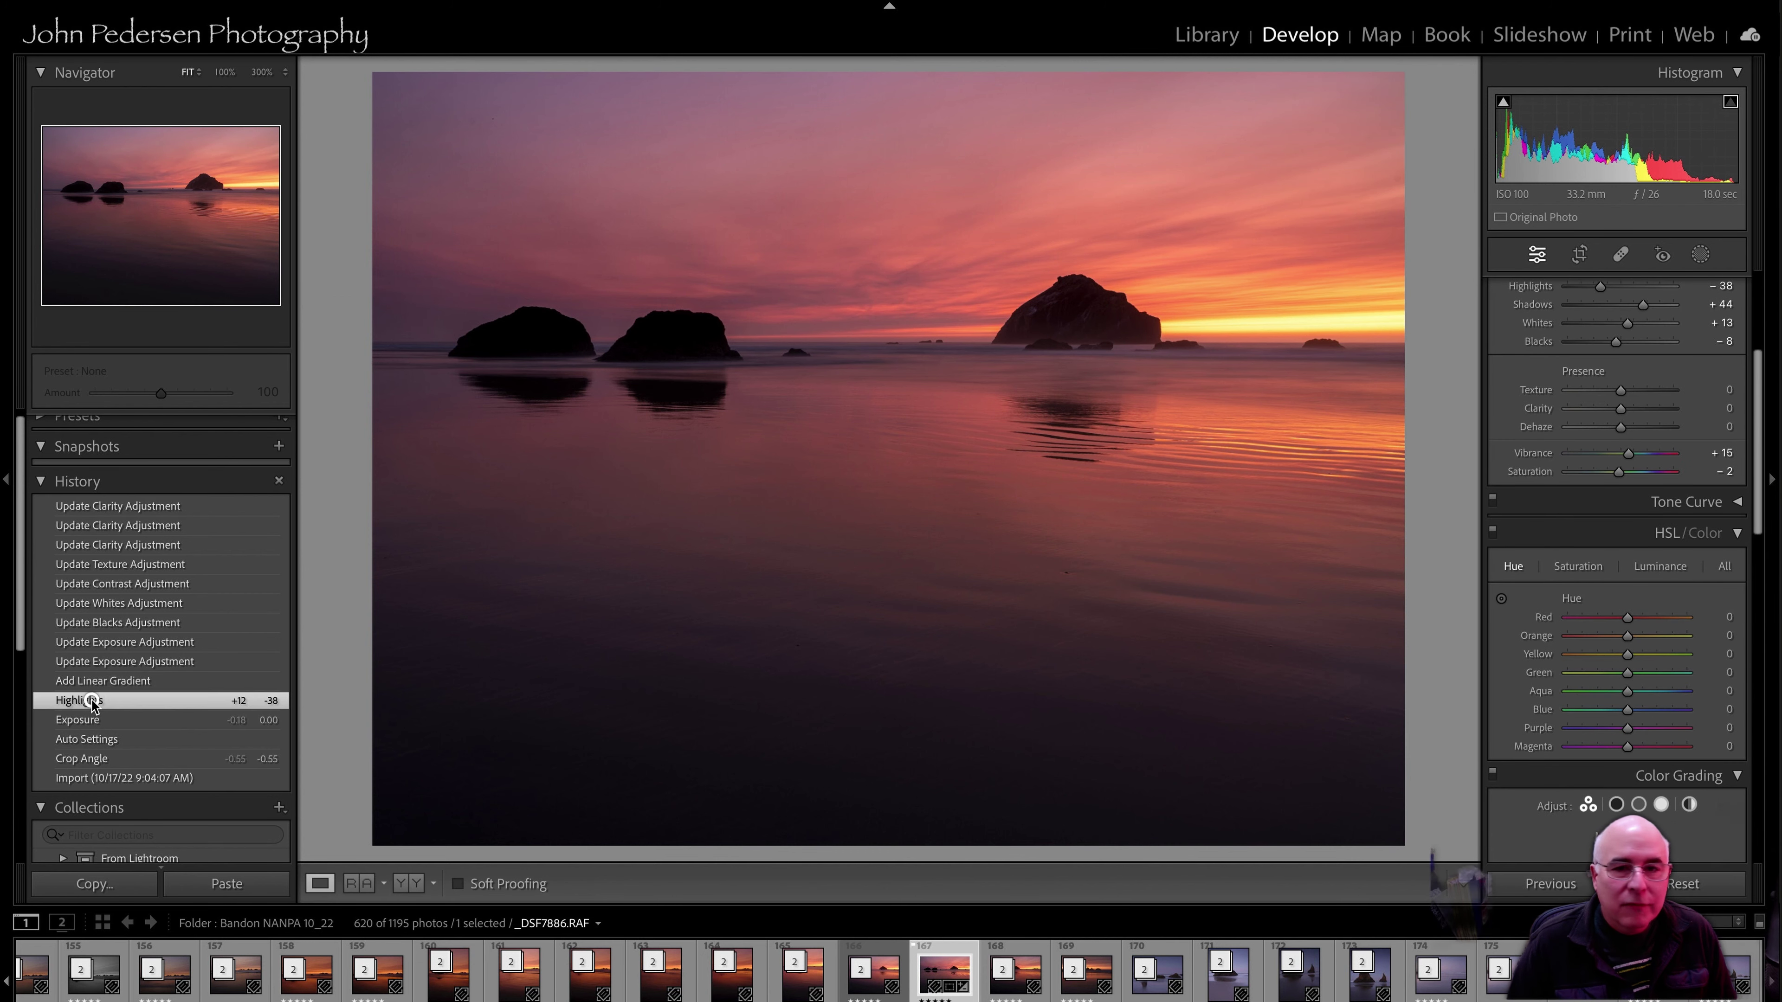
pyautogui.click(129, 511)
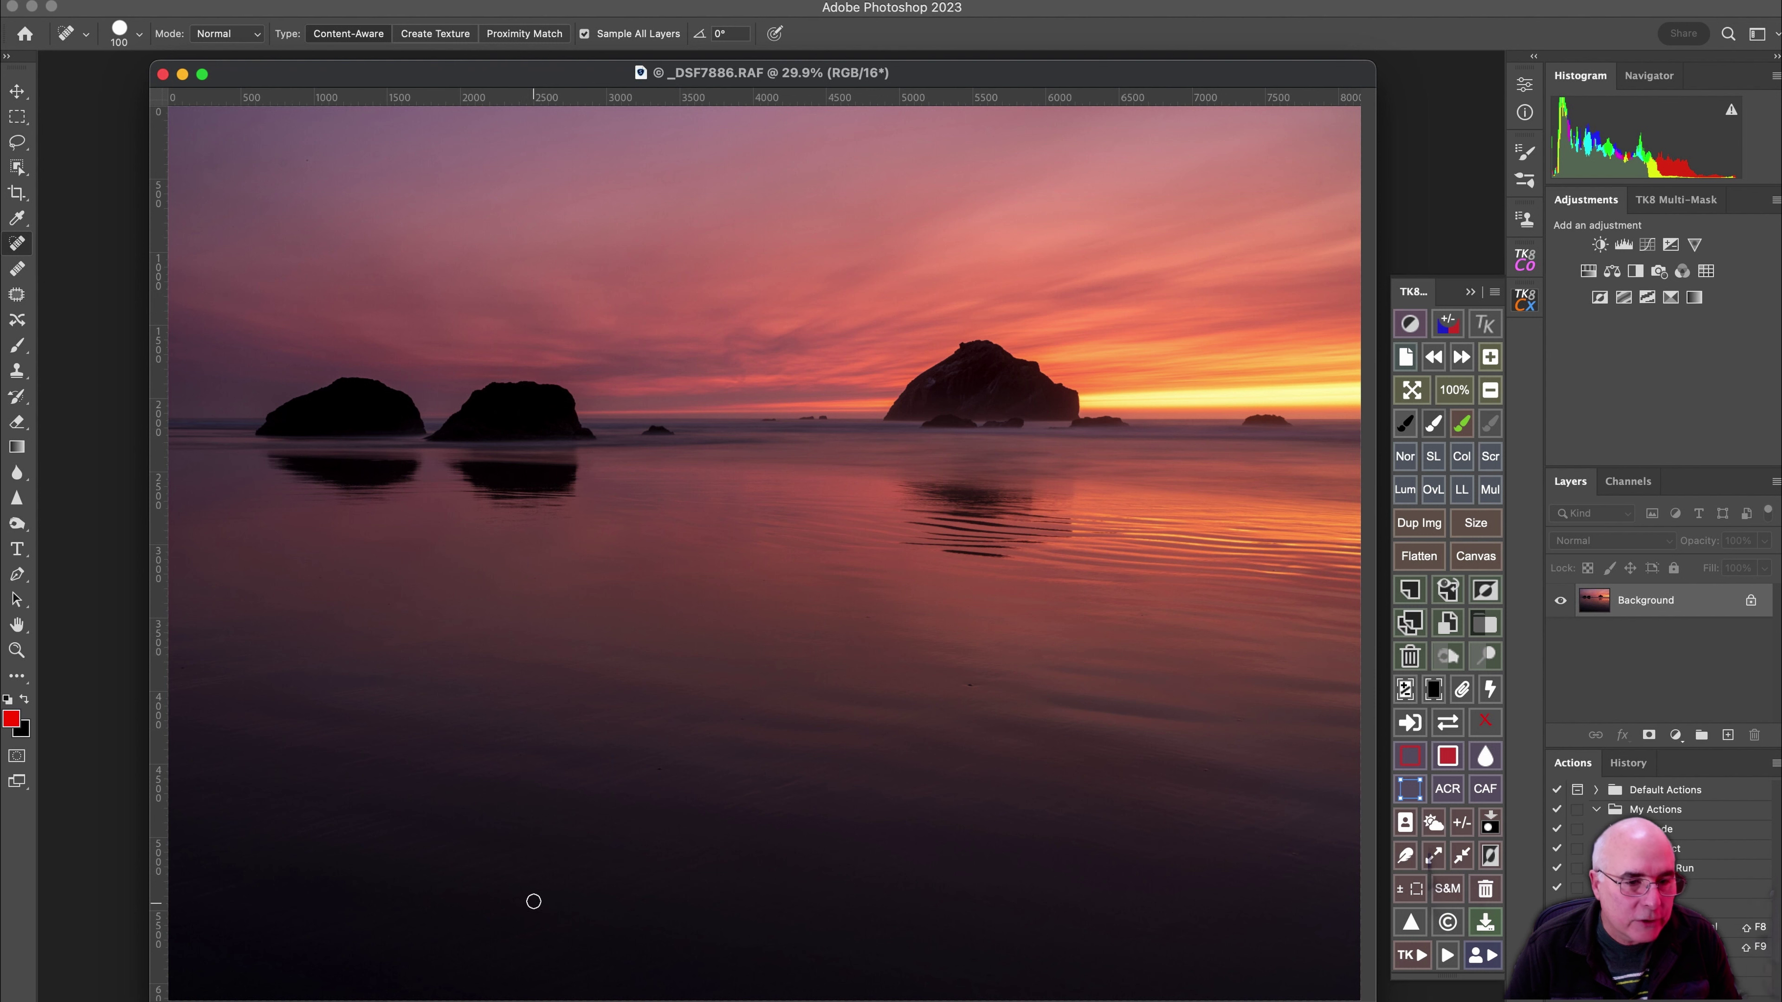
# Remove the small spot on the dark water with the Content-Aware Spot Healing Brush.
pyautogui.click(377, 790)
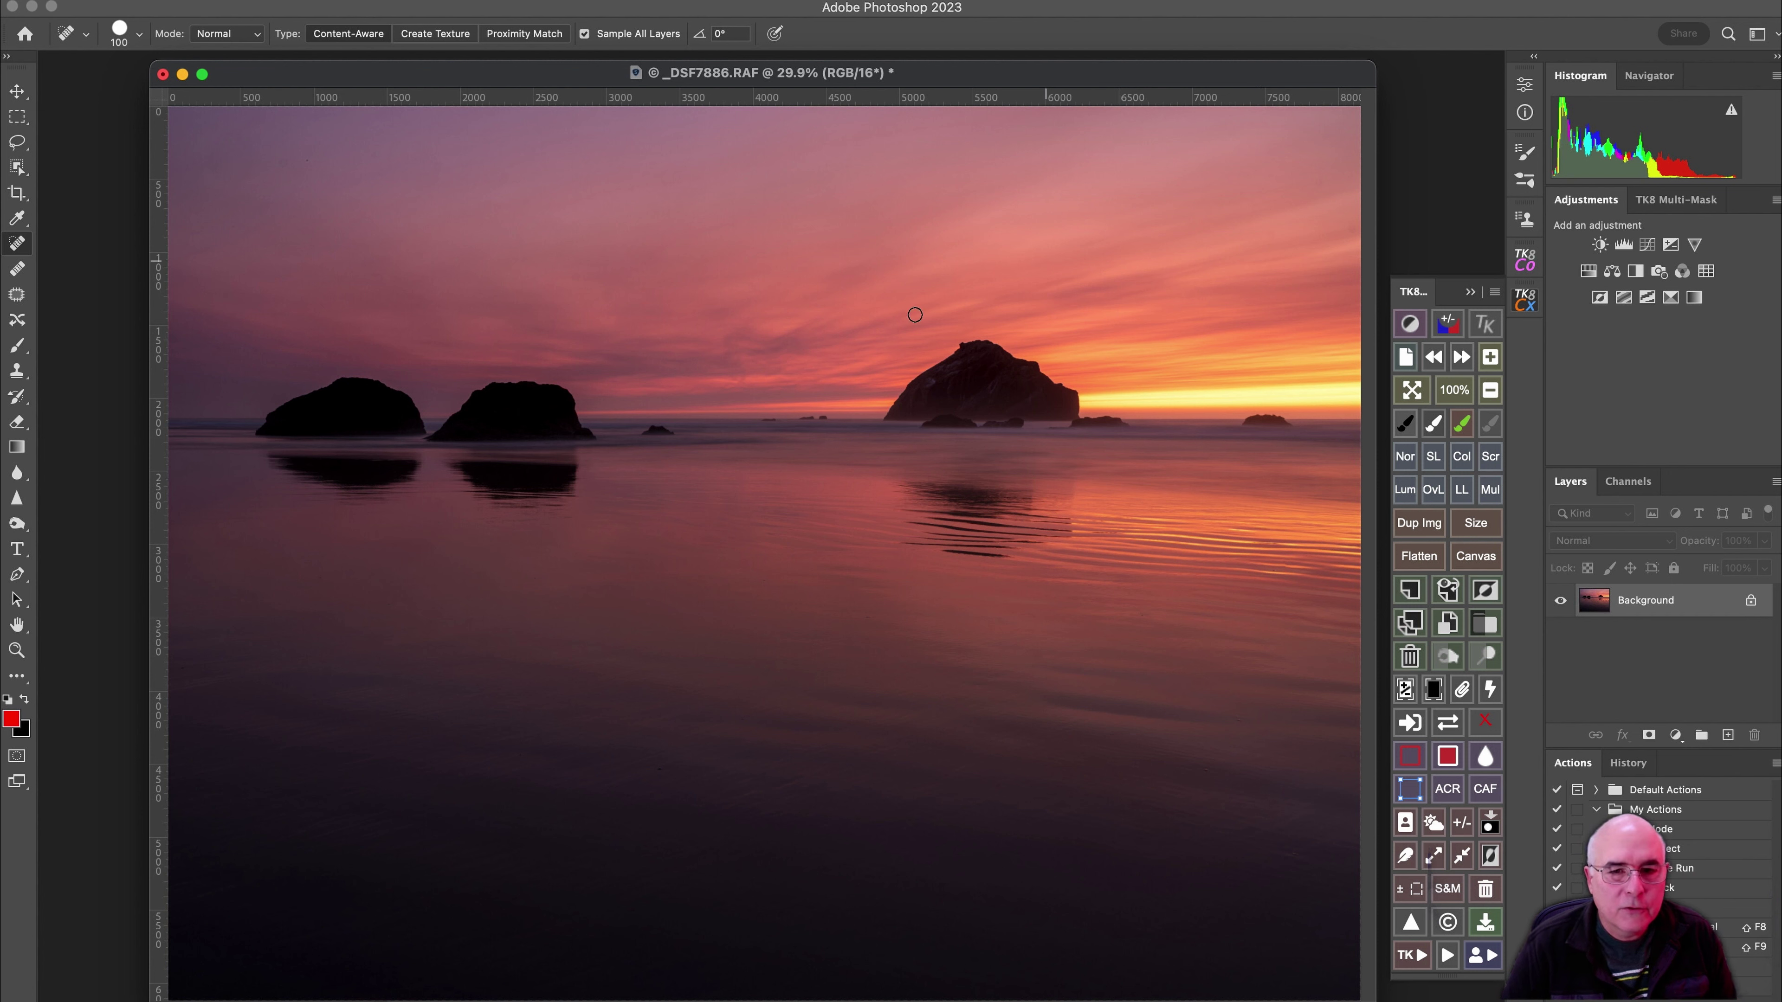
# Add the Soft Light 'Burn (black paint)' layer and set the brush to 14% opacity, 200 pixels.
pyautogui.click(1454, 653)
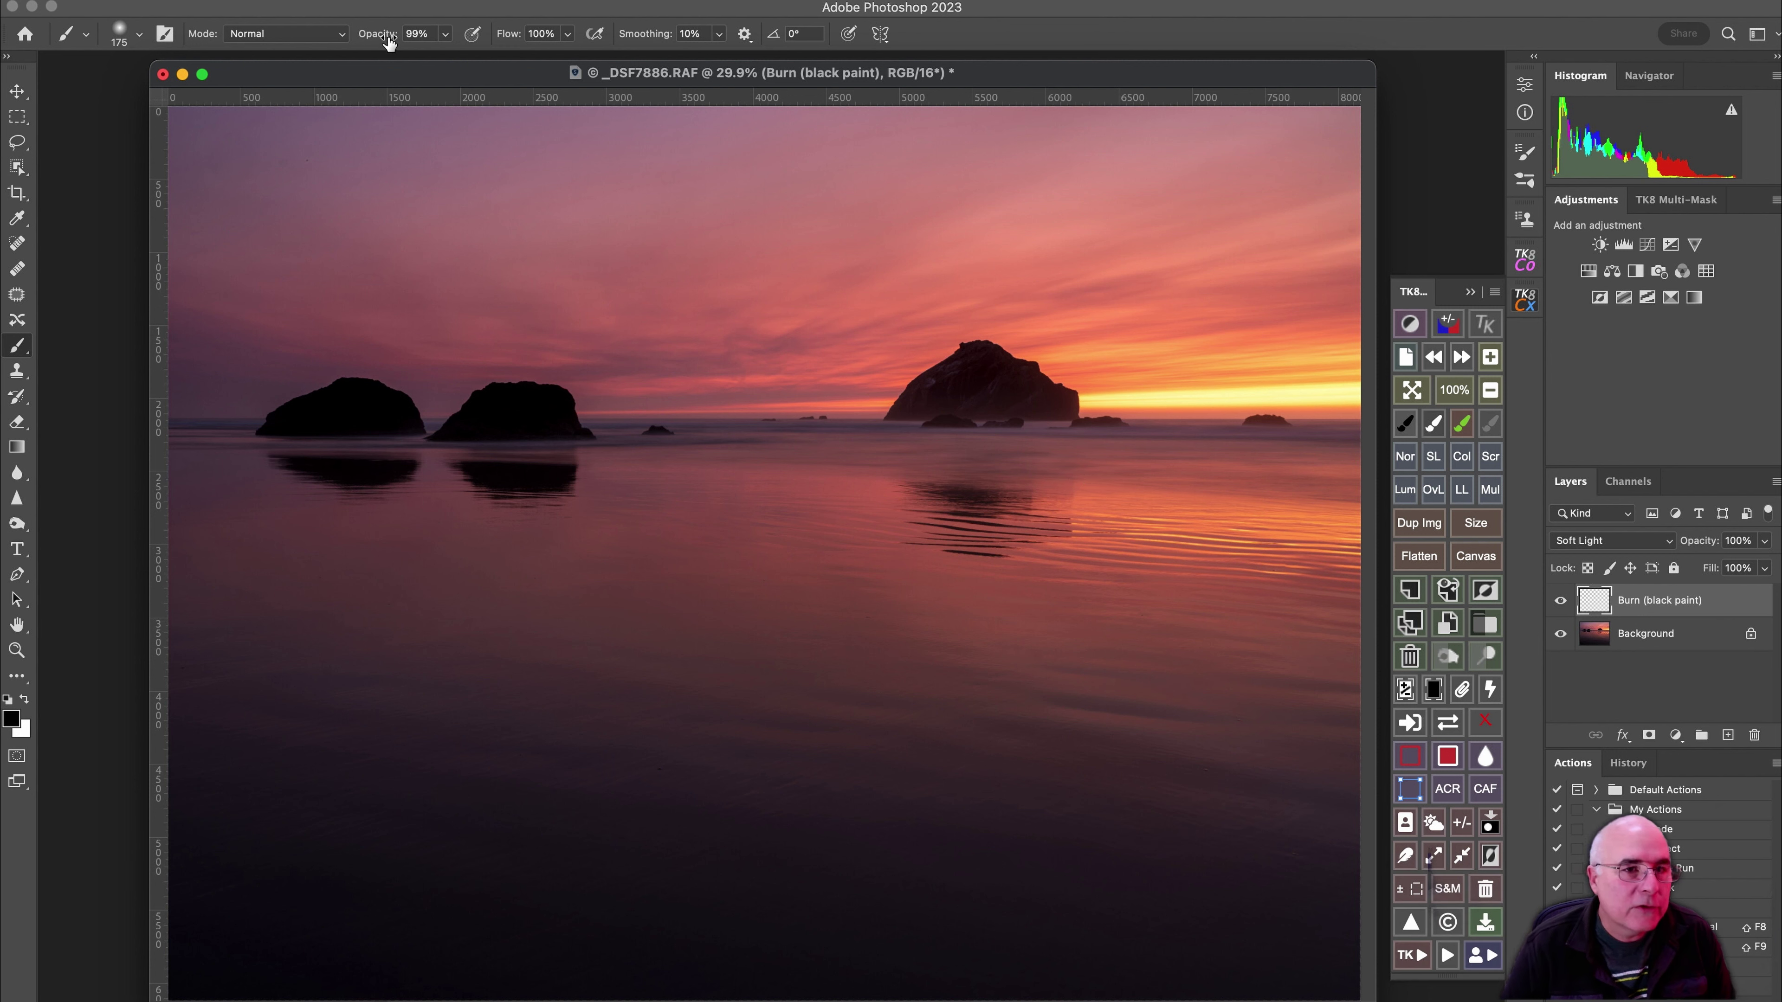
pyautogui.moveTo(389, 43); pyautogui.dragTo(292, 42)
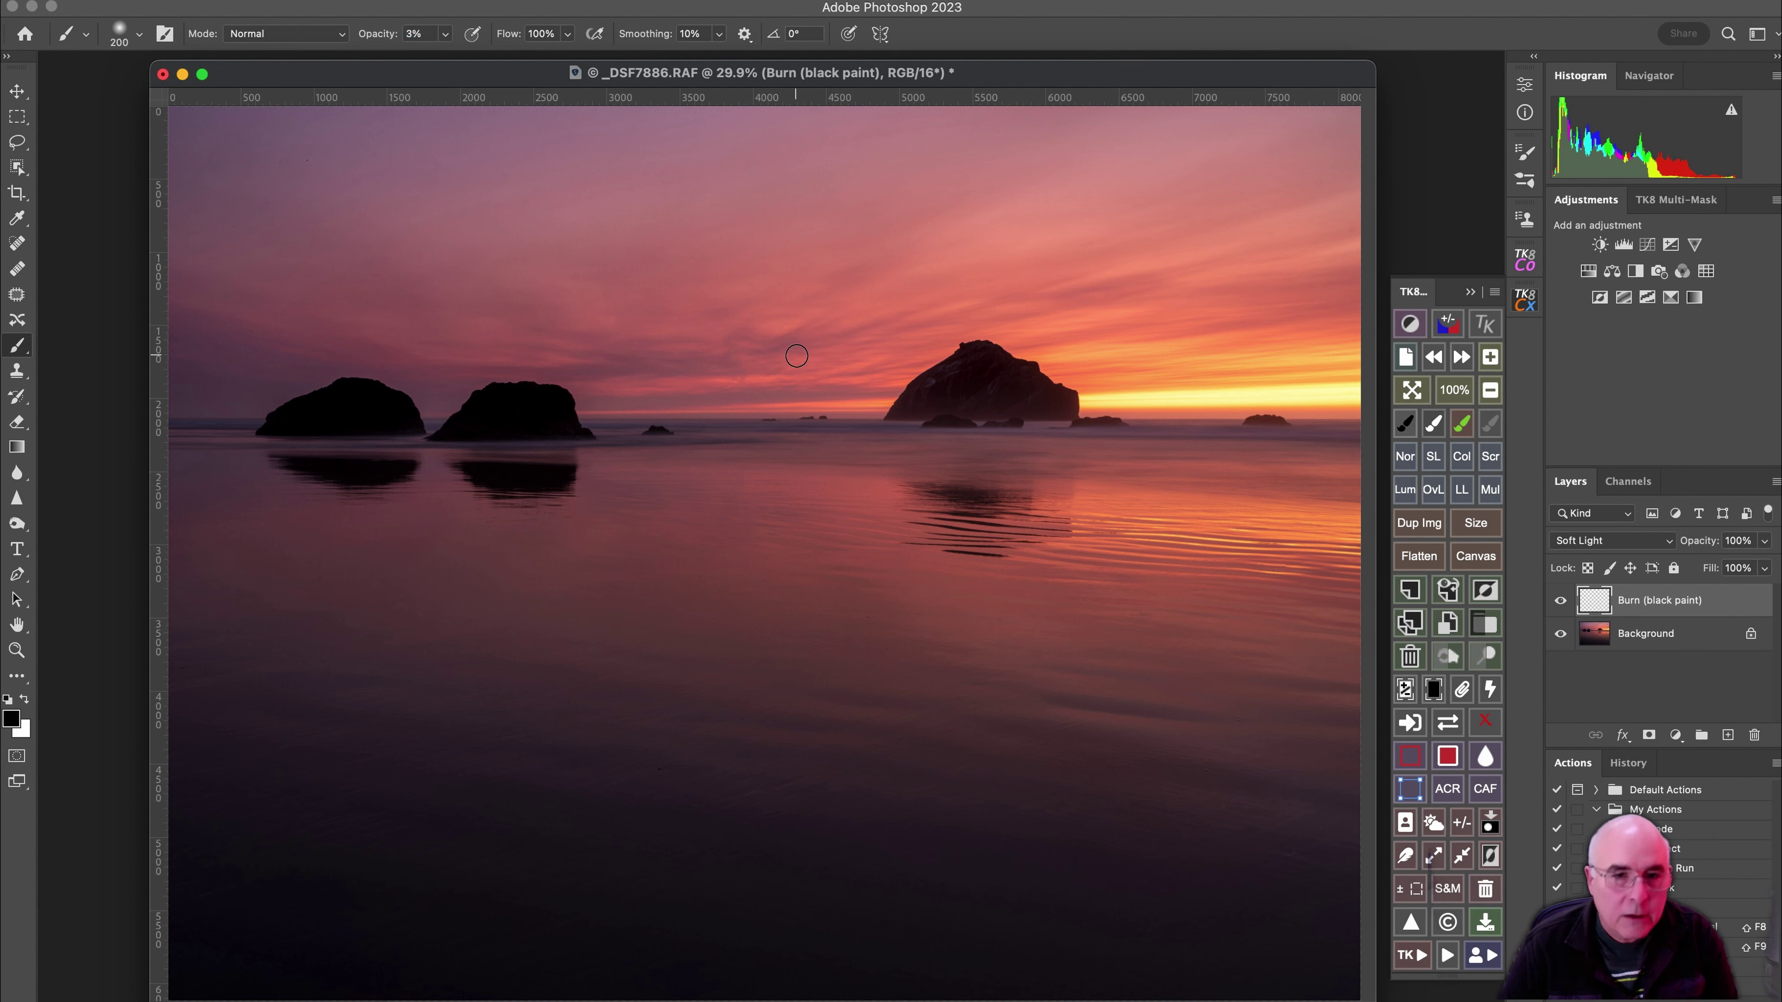
pyautogui.press(']')
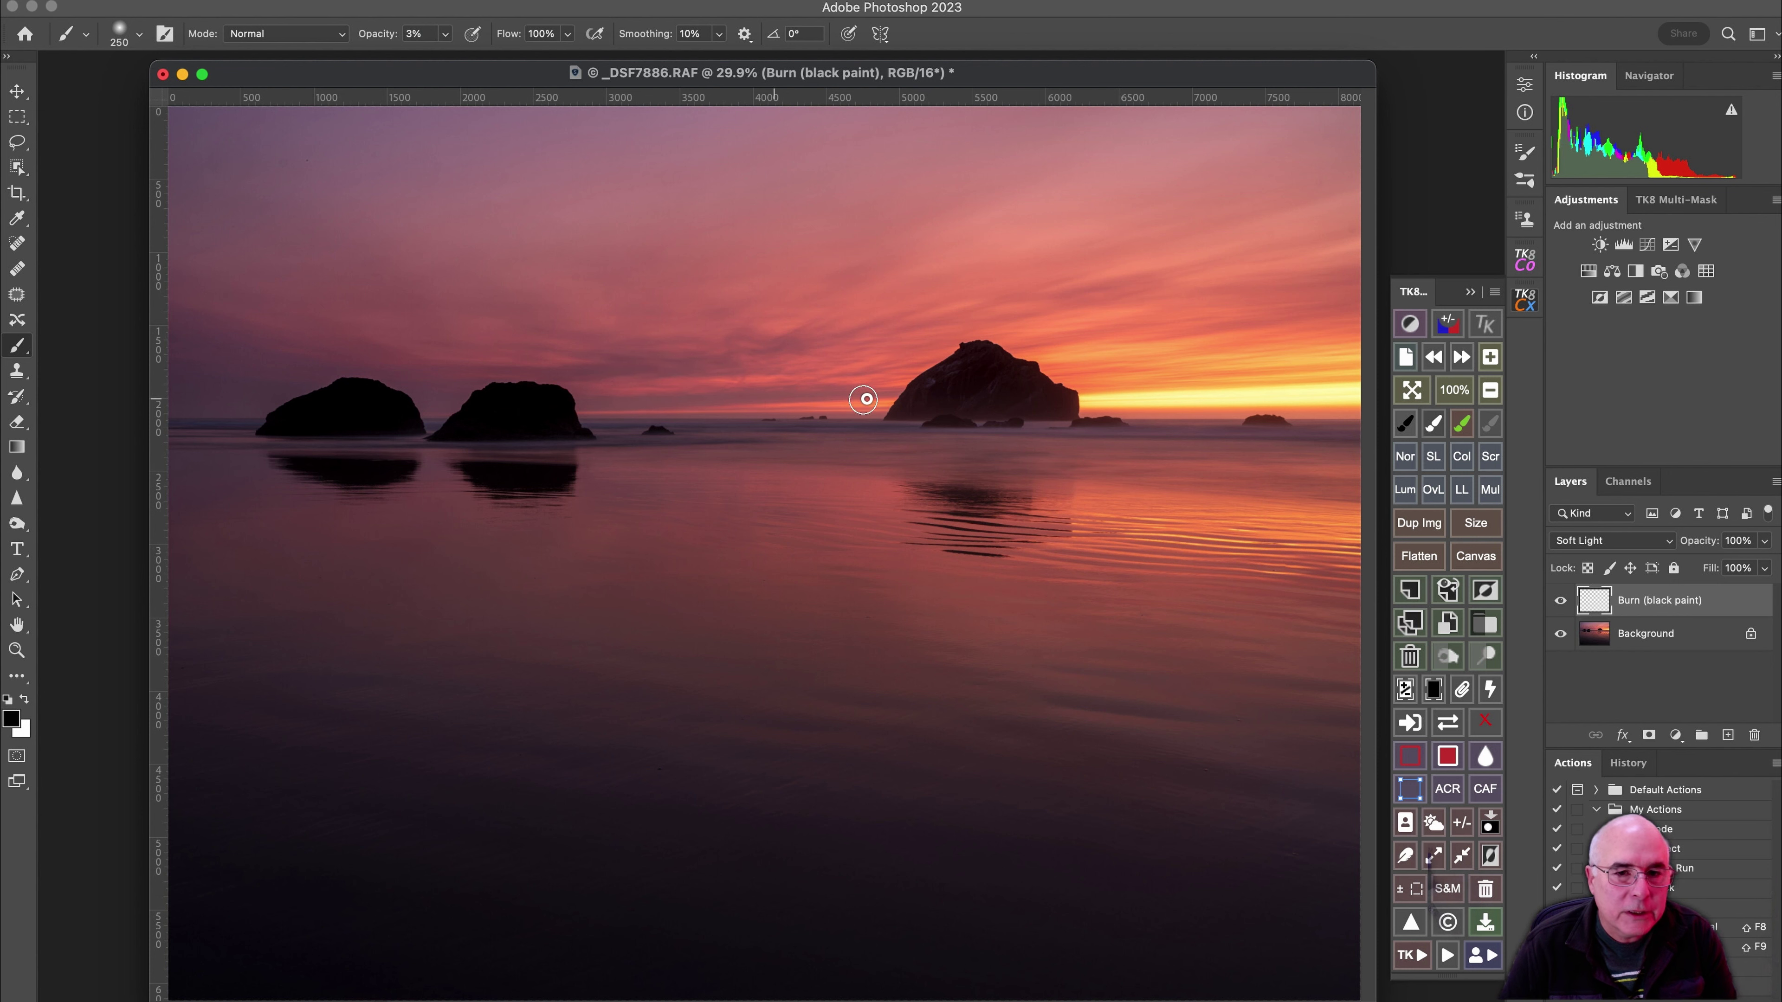
pyautogui.press('[')
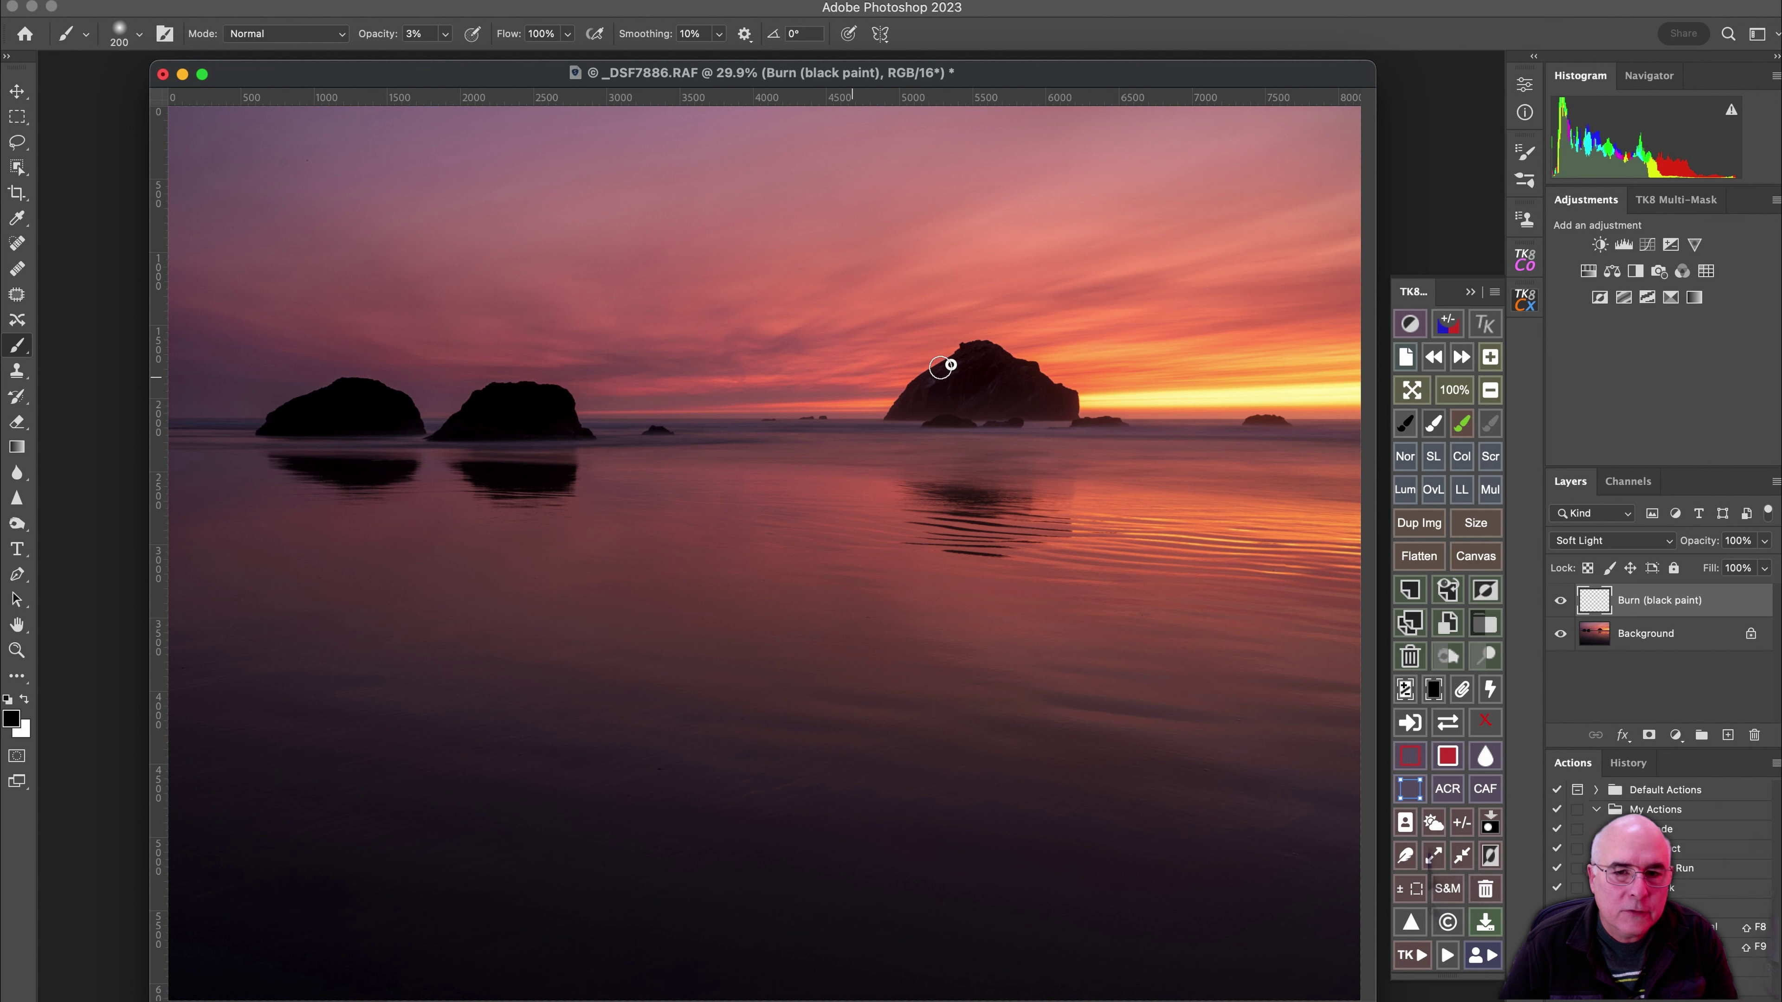
# Toggle the Burn layer's visibility to compare the sky before and after burning.
pyautogui.click(1560, 600)
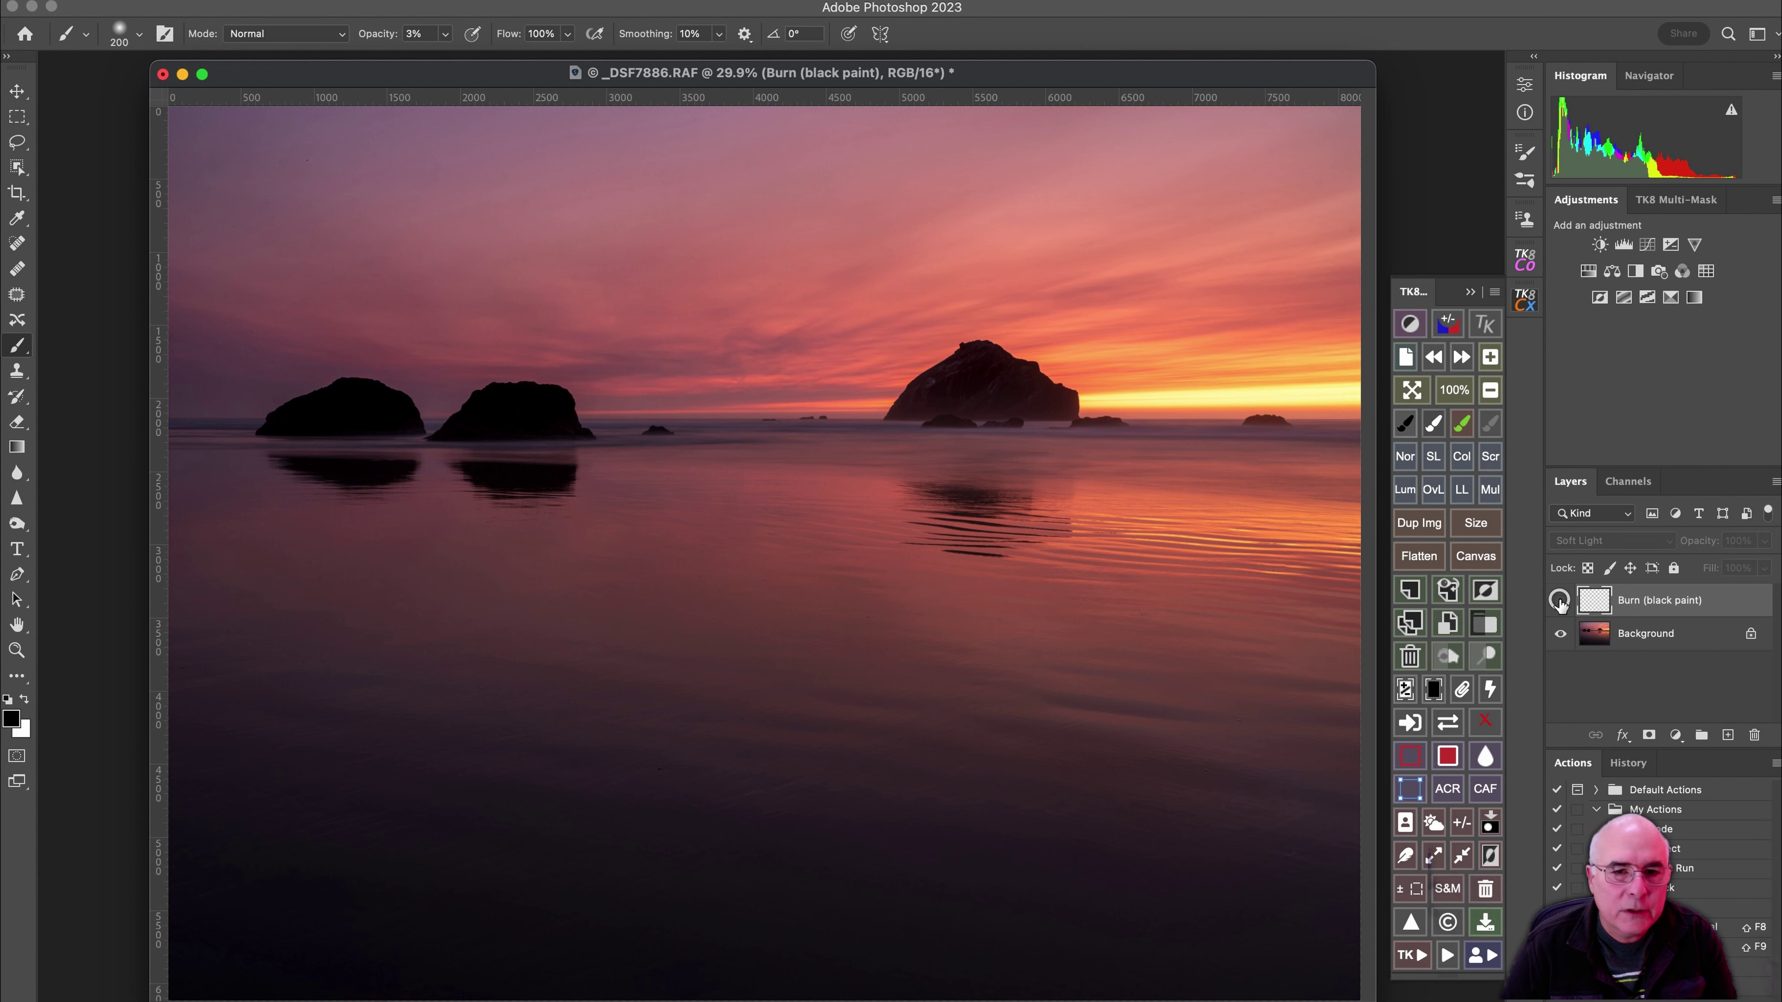
pyautogui.click(1560, 602)
pyautogui.click(1559, 602)
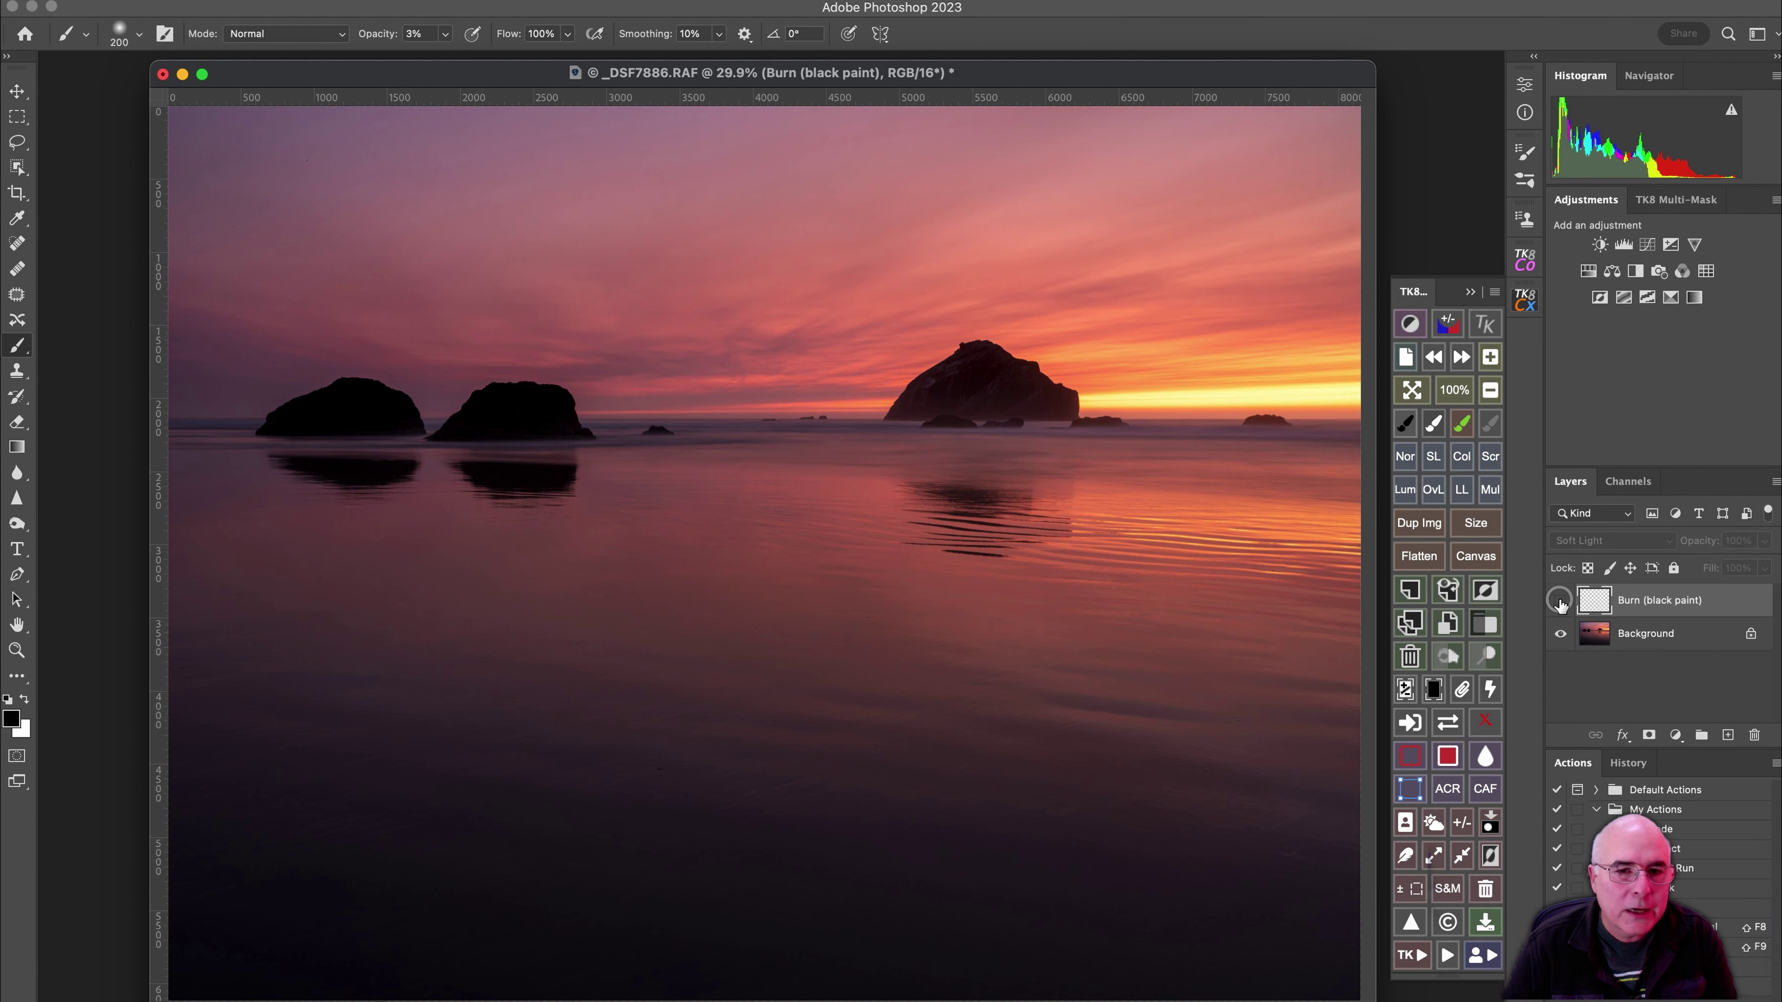
pyautogui.click(1559, 601)
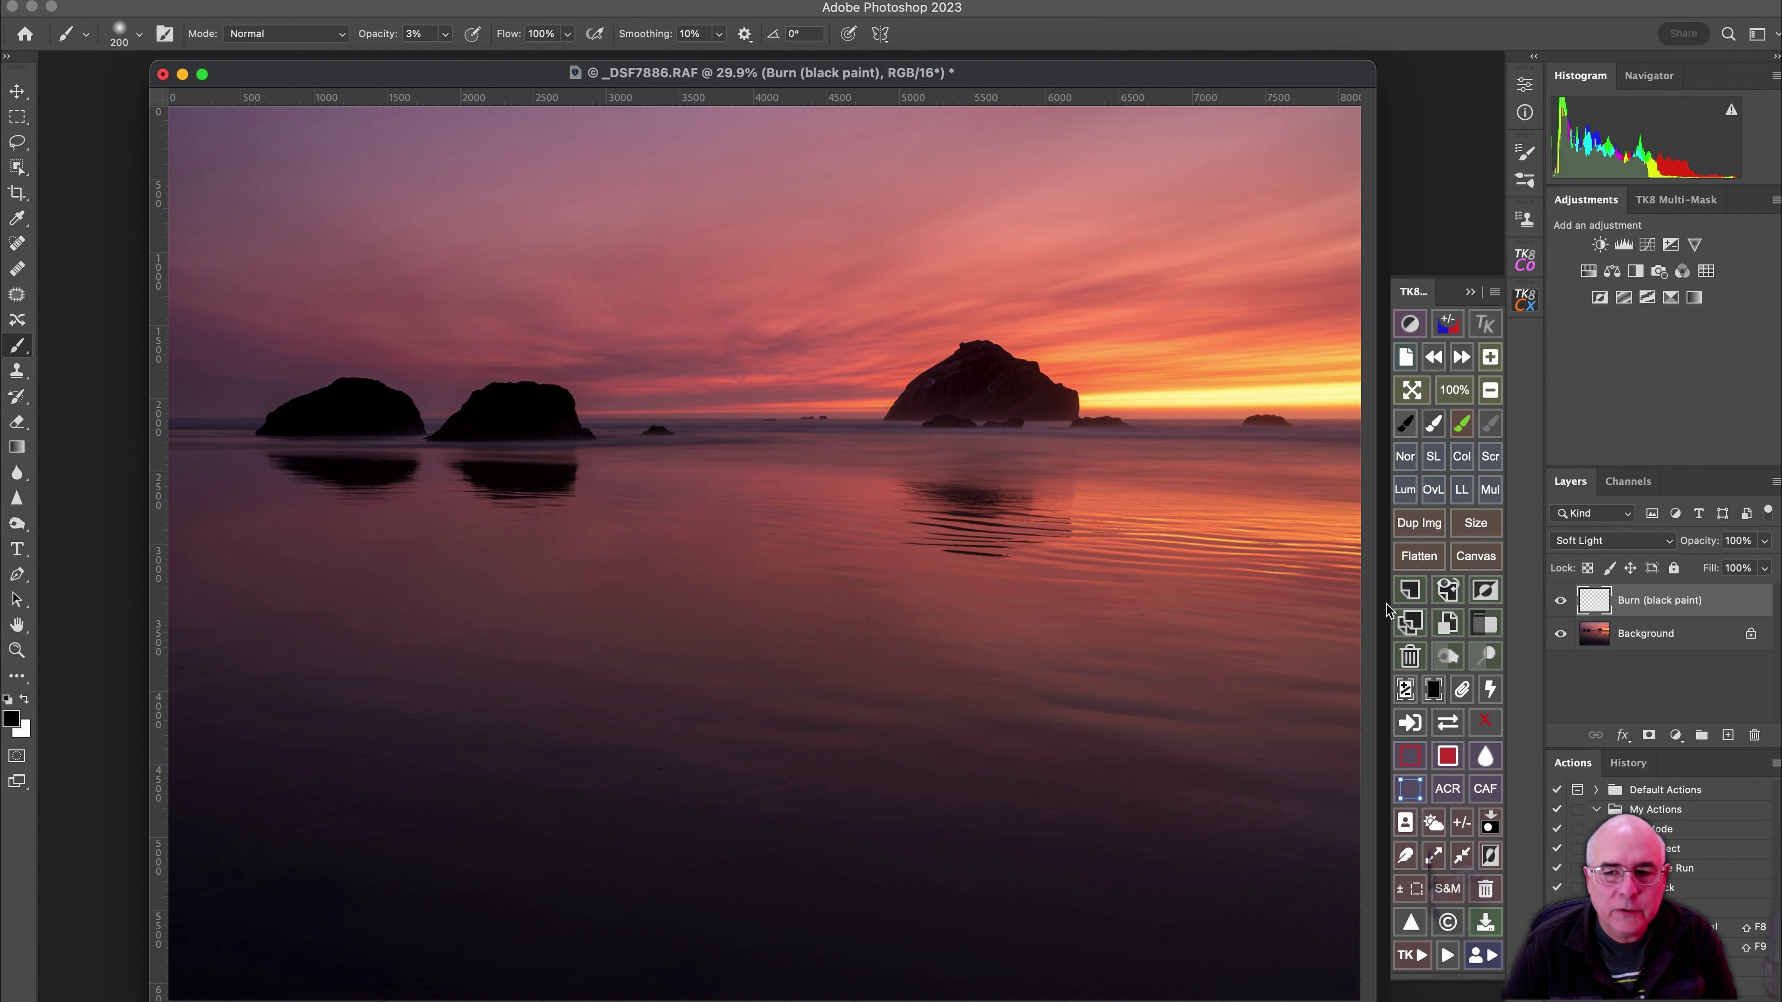
# Add the Overlay 'Dodge (white paint)' layer, comparing it and the Background-only view against the edits.
pyautogui.click(1489, 658)
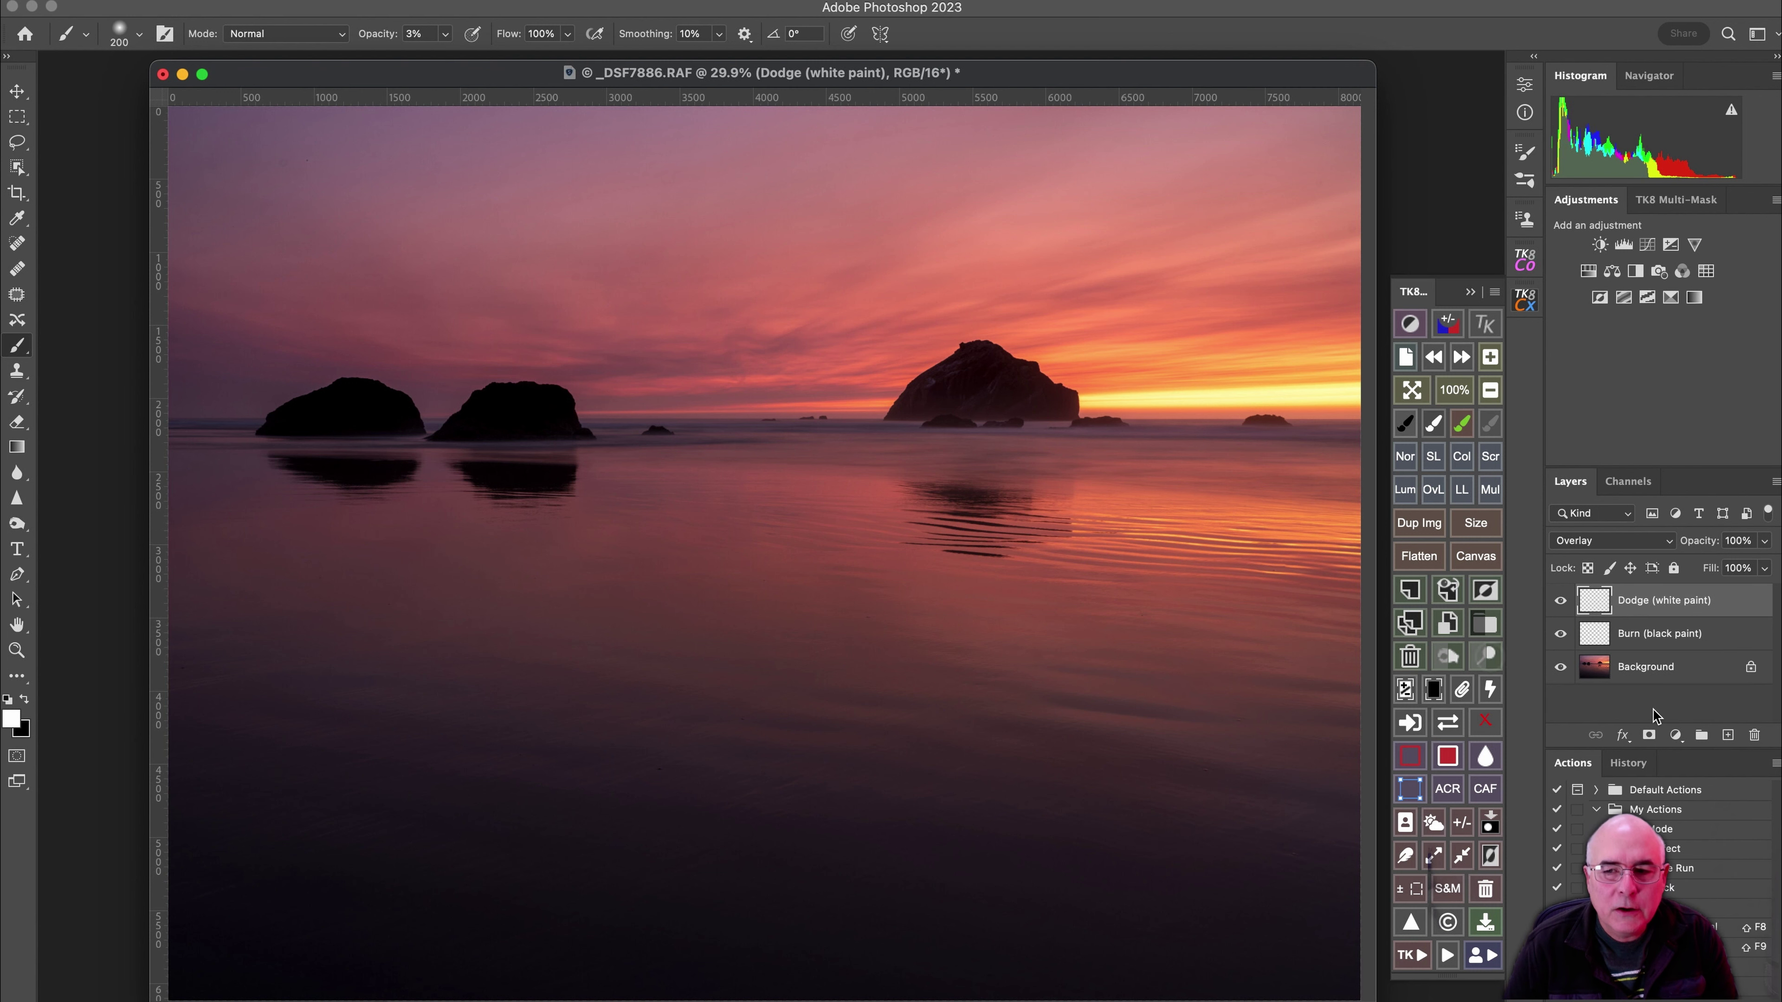
pyautogui.click(1560, 603)
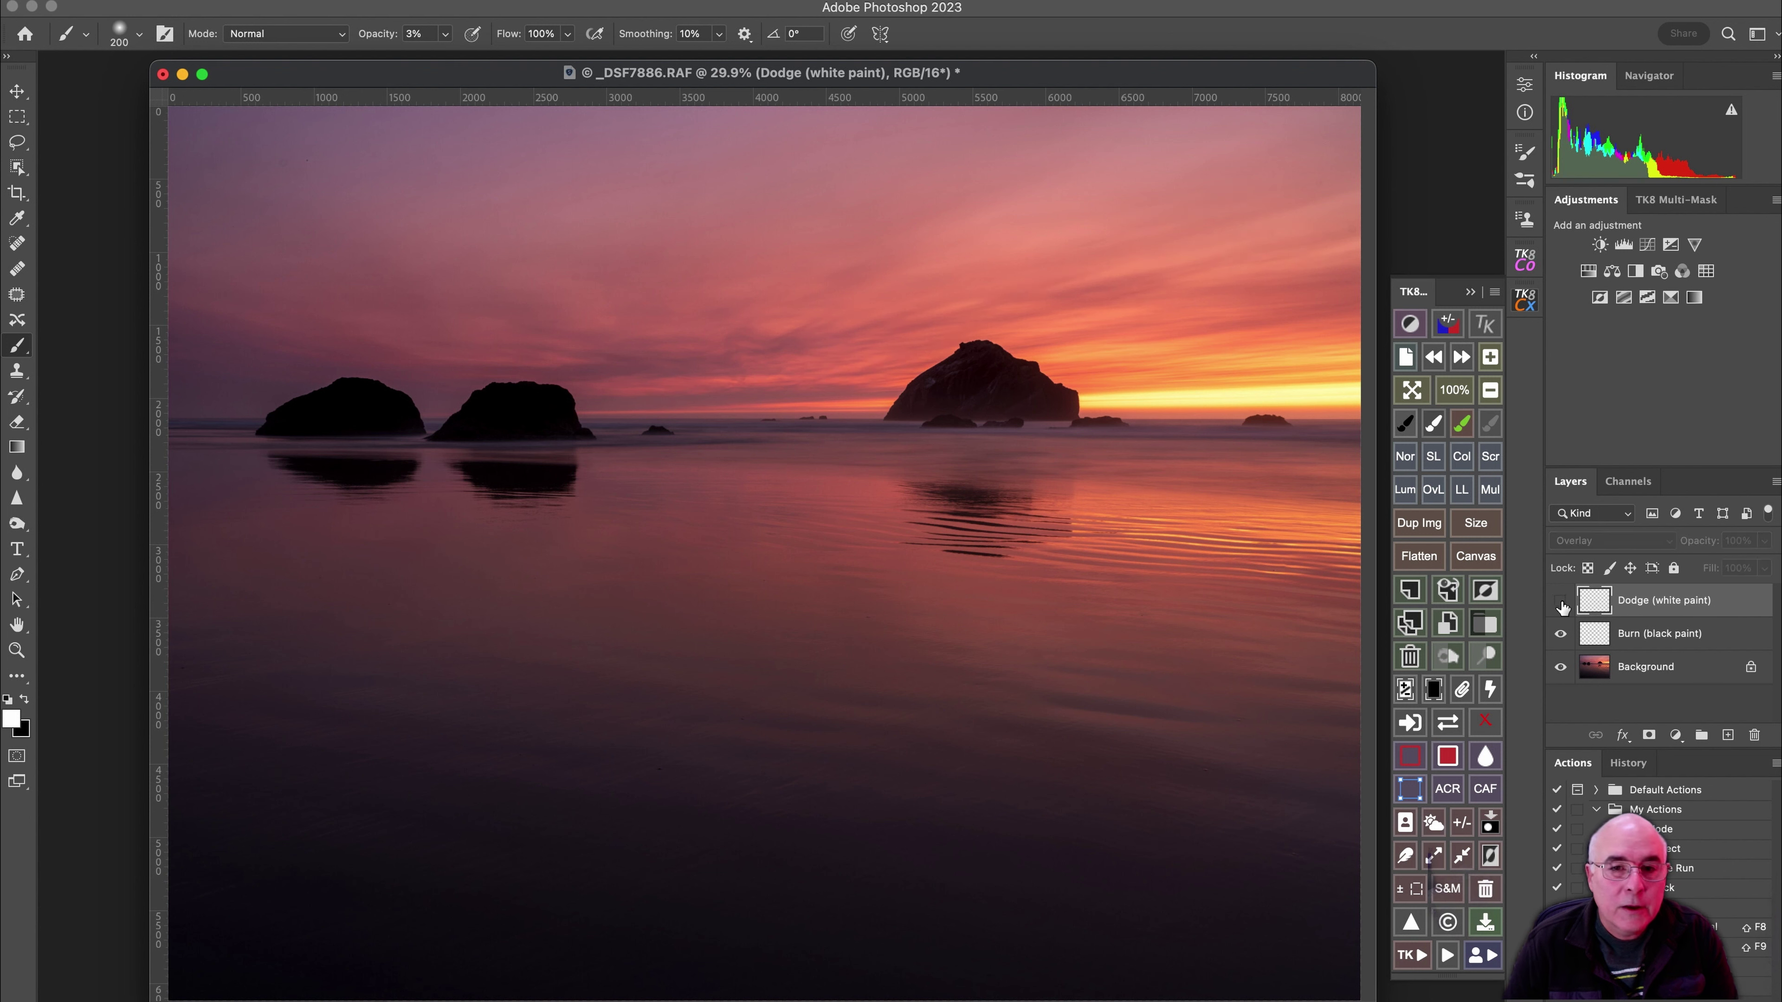
pyautogui.click(1561, 602)
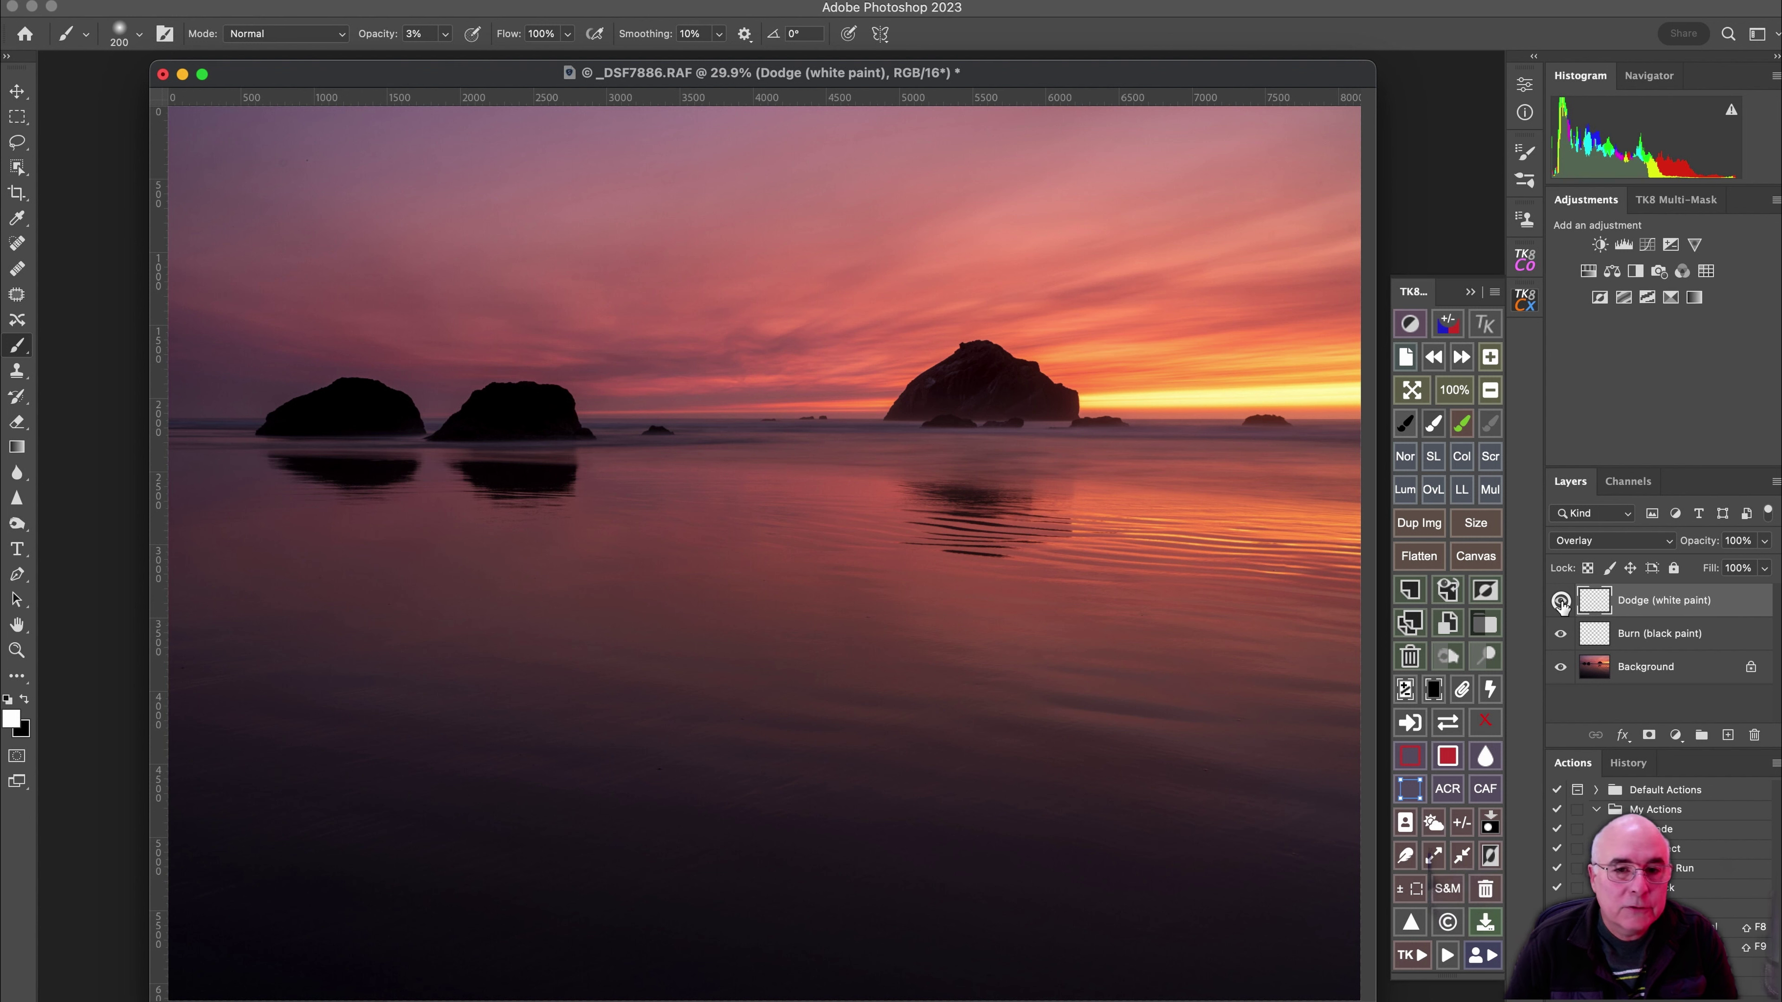
pyautogui.click(1560, 601)
pyautogui.click(1560, 601)
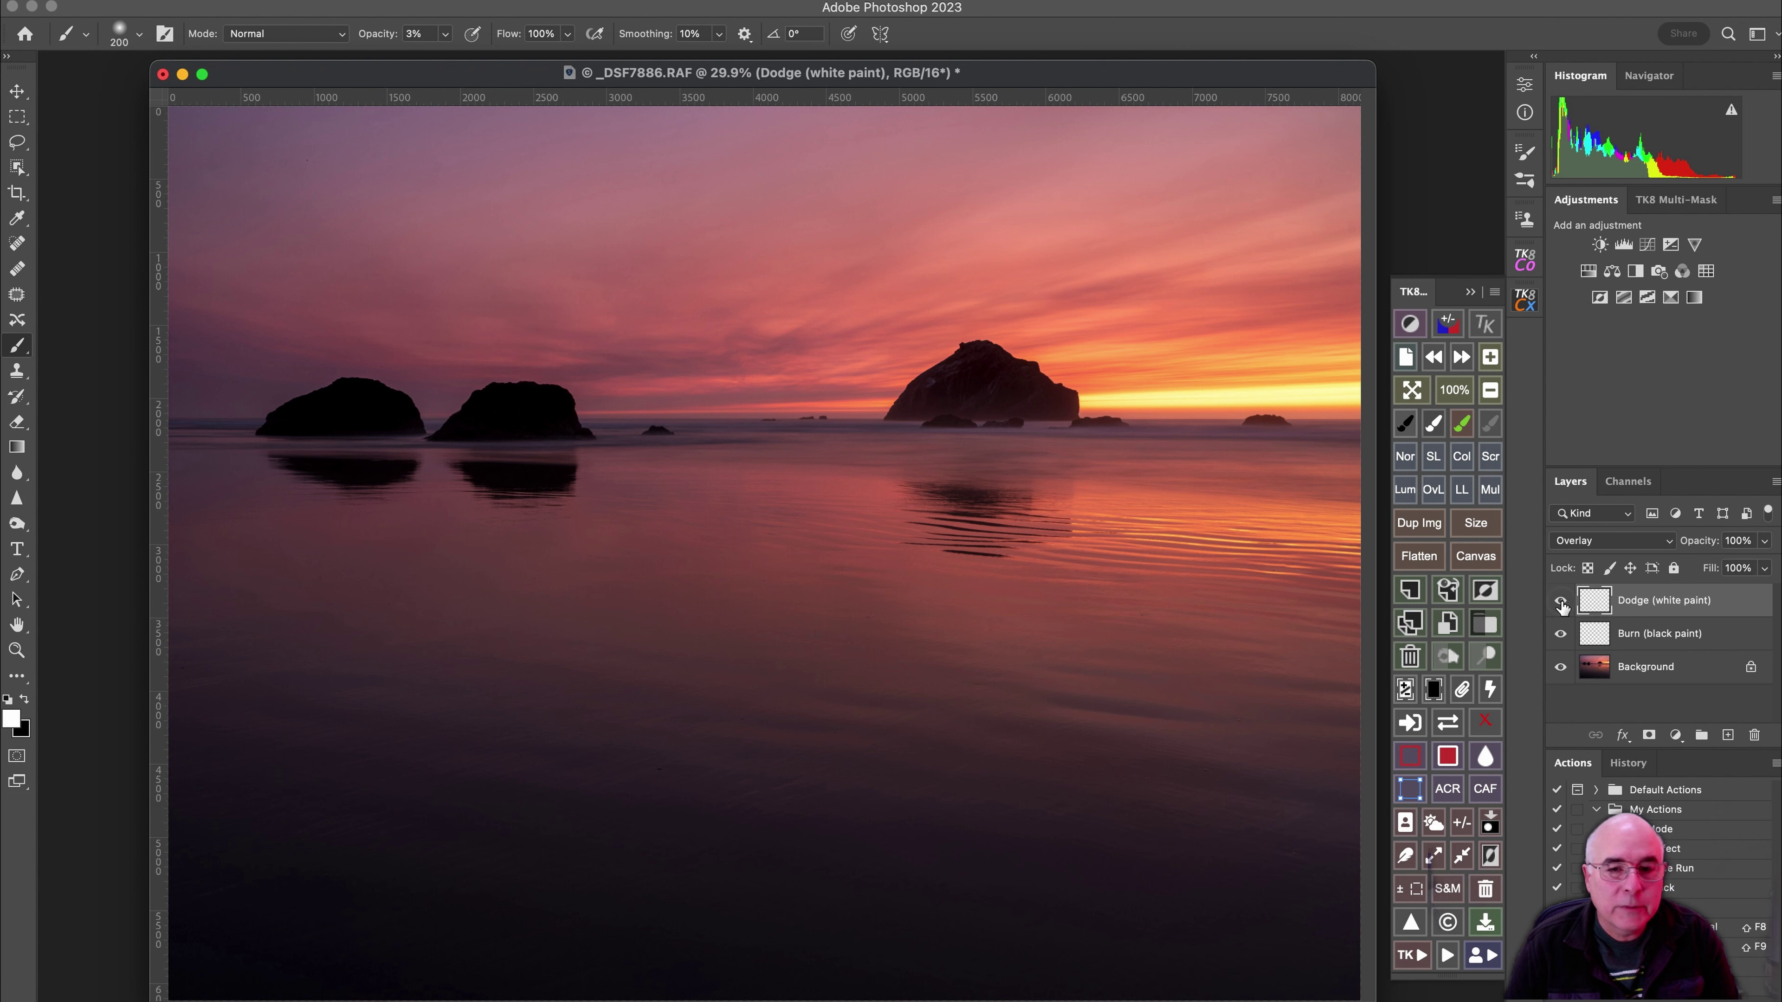
pyautogui.keyDown('alt'); pyautogui.click(1561, 667); pyautogui.keyUp('alt')
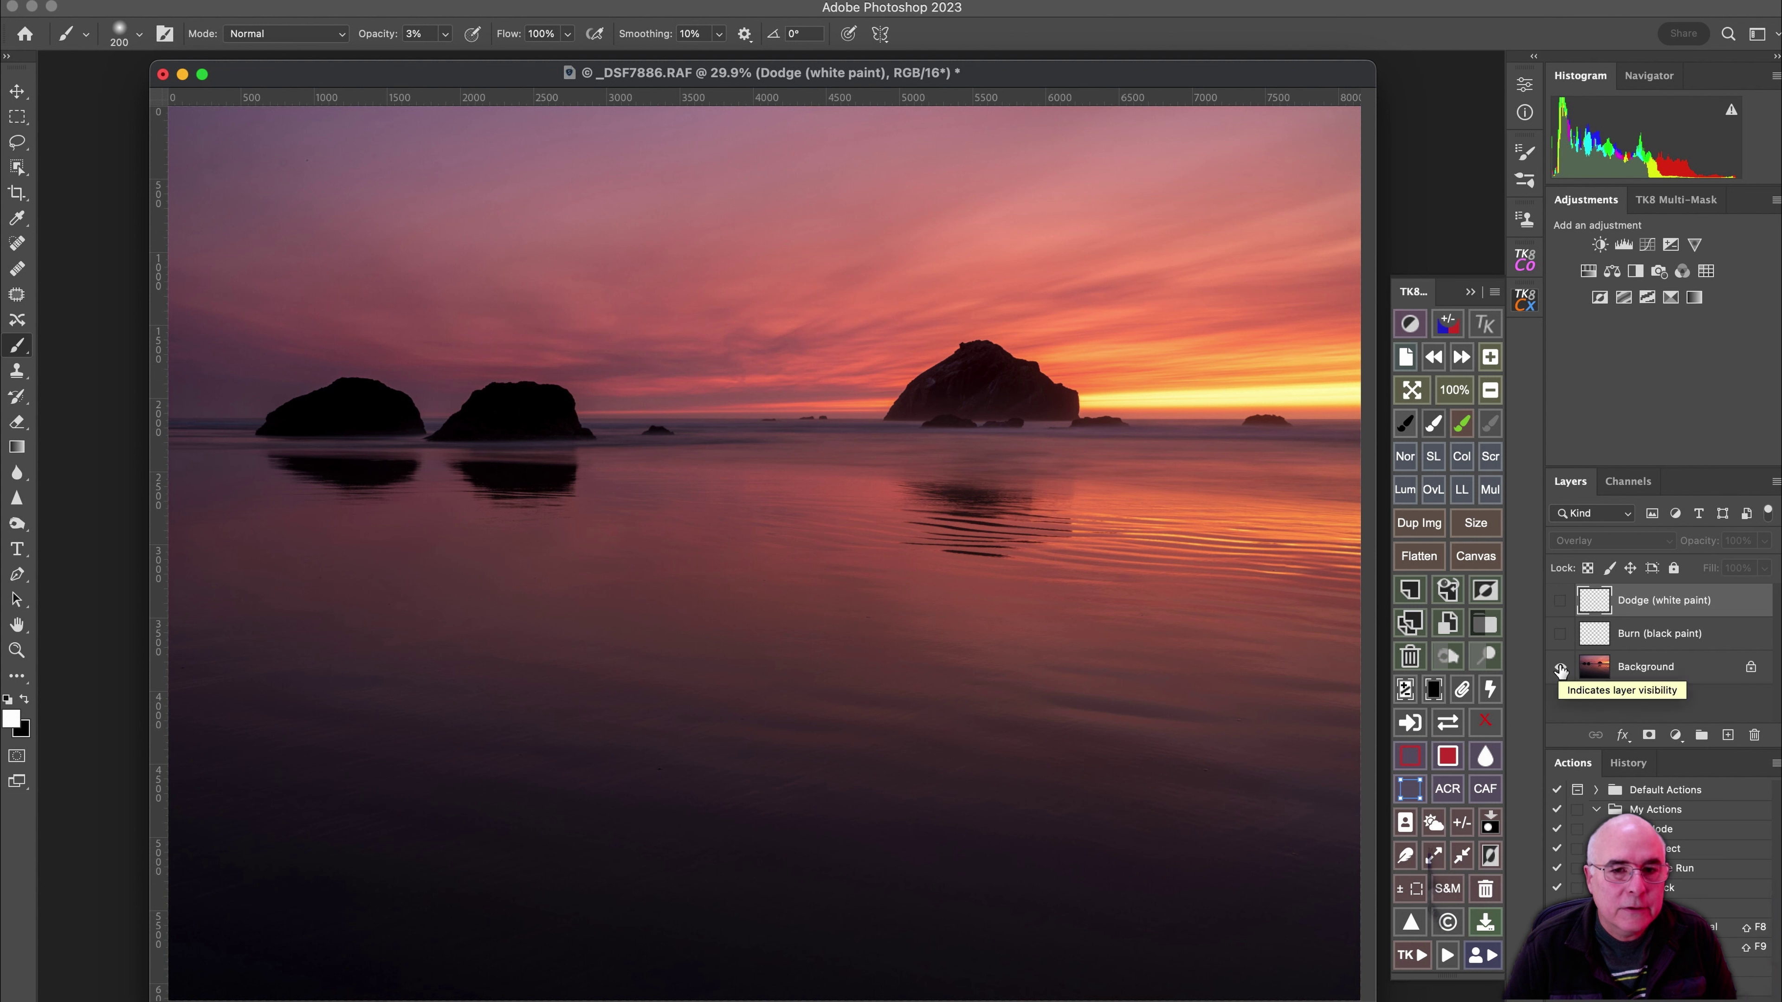
pyautogui.keyDown('alt'); pyautogui.click(1561, 668); pyautogui.keyUp('alt')
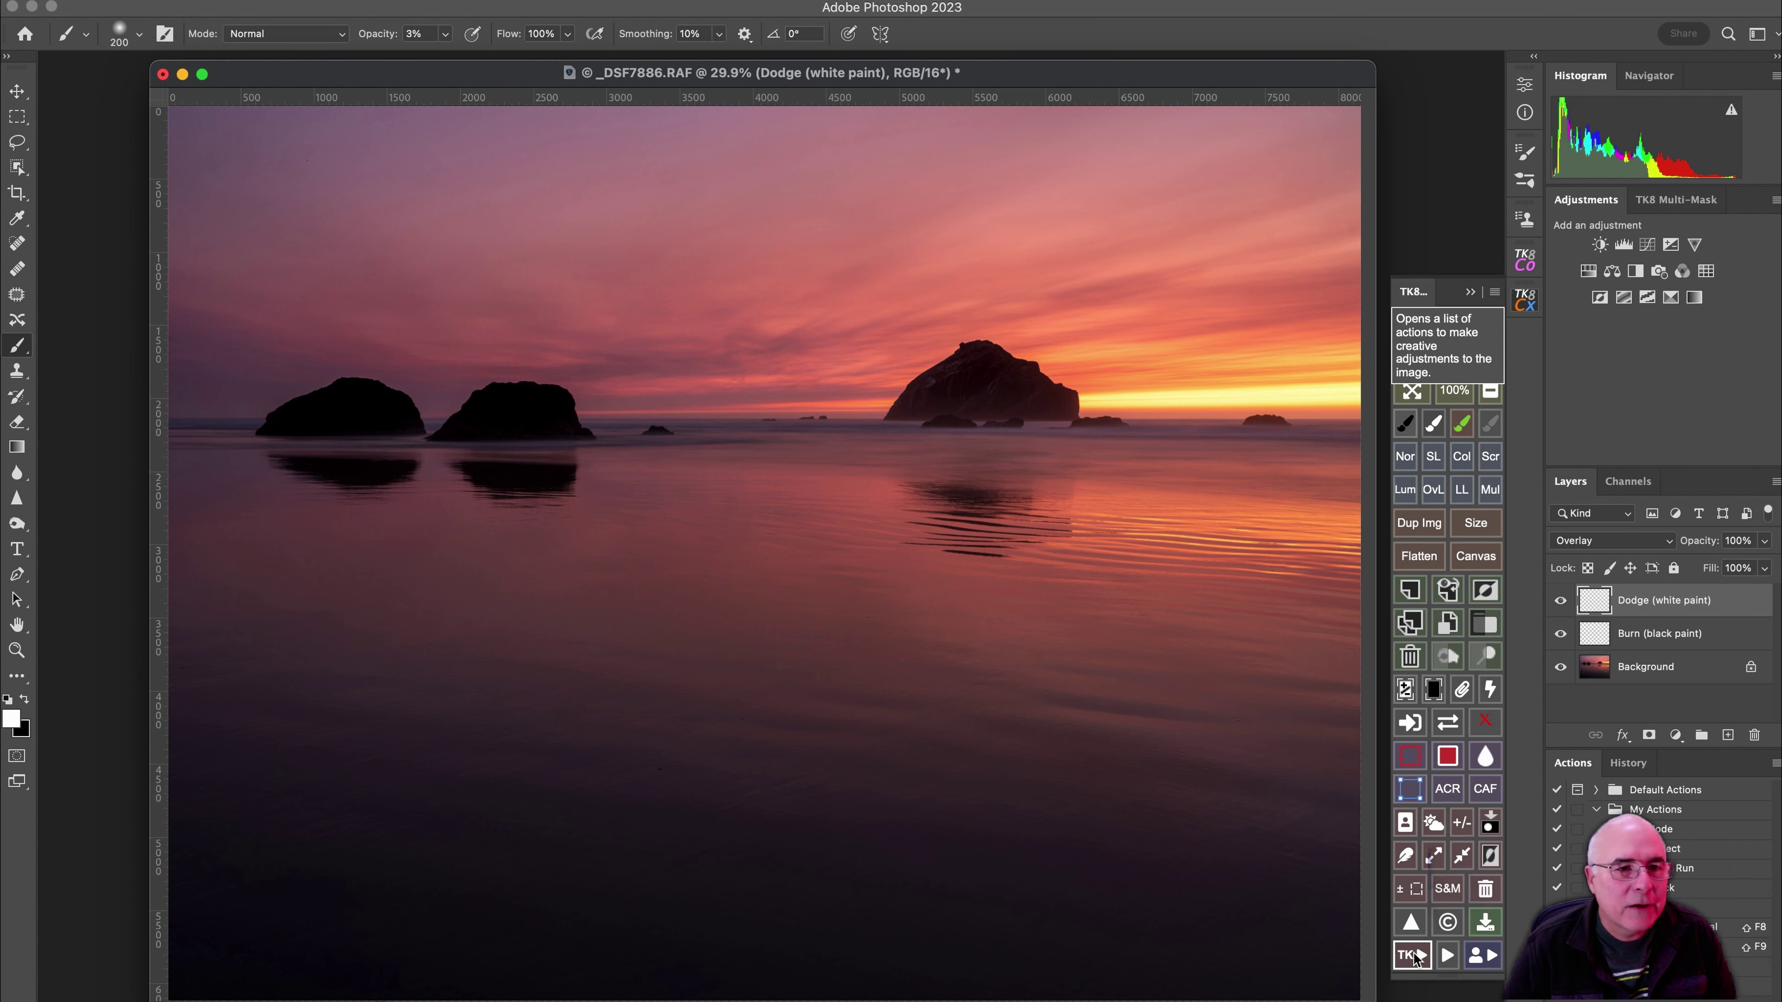
# Run the TK8 Vignette action and accept its Gaussian Blur radius for the vignette mask.
pyautogui.click(1413, 956)
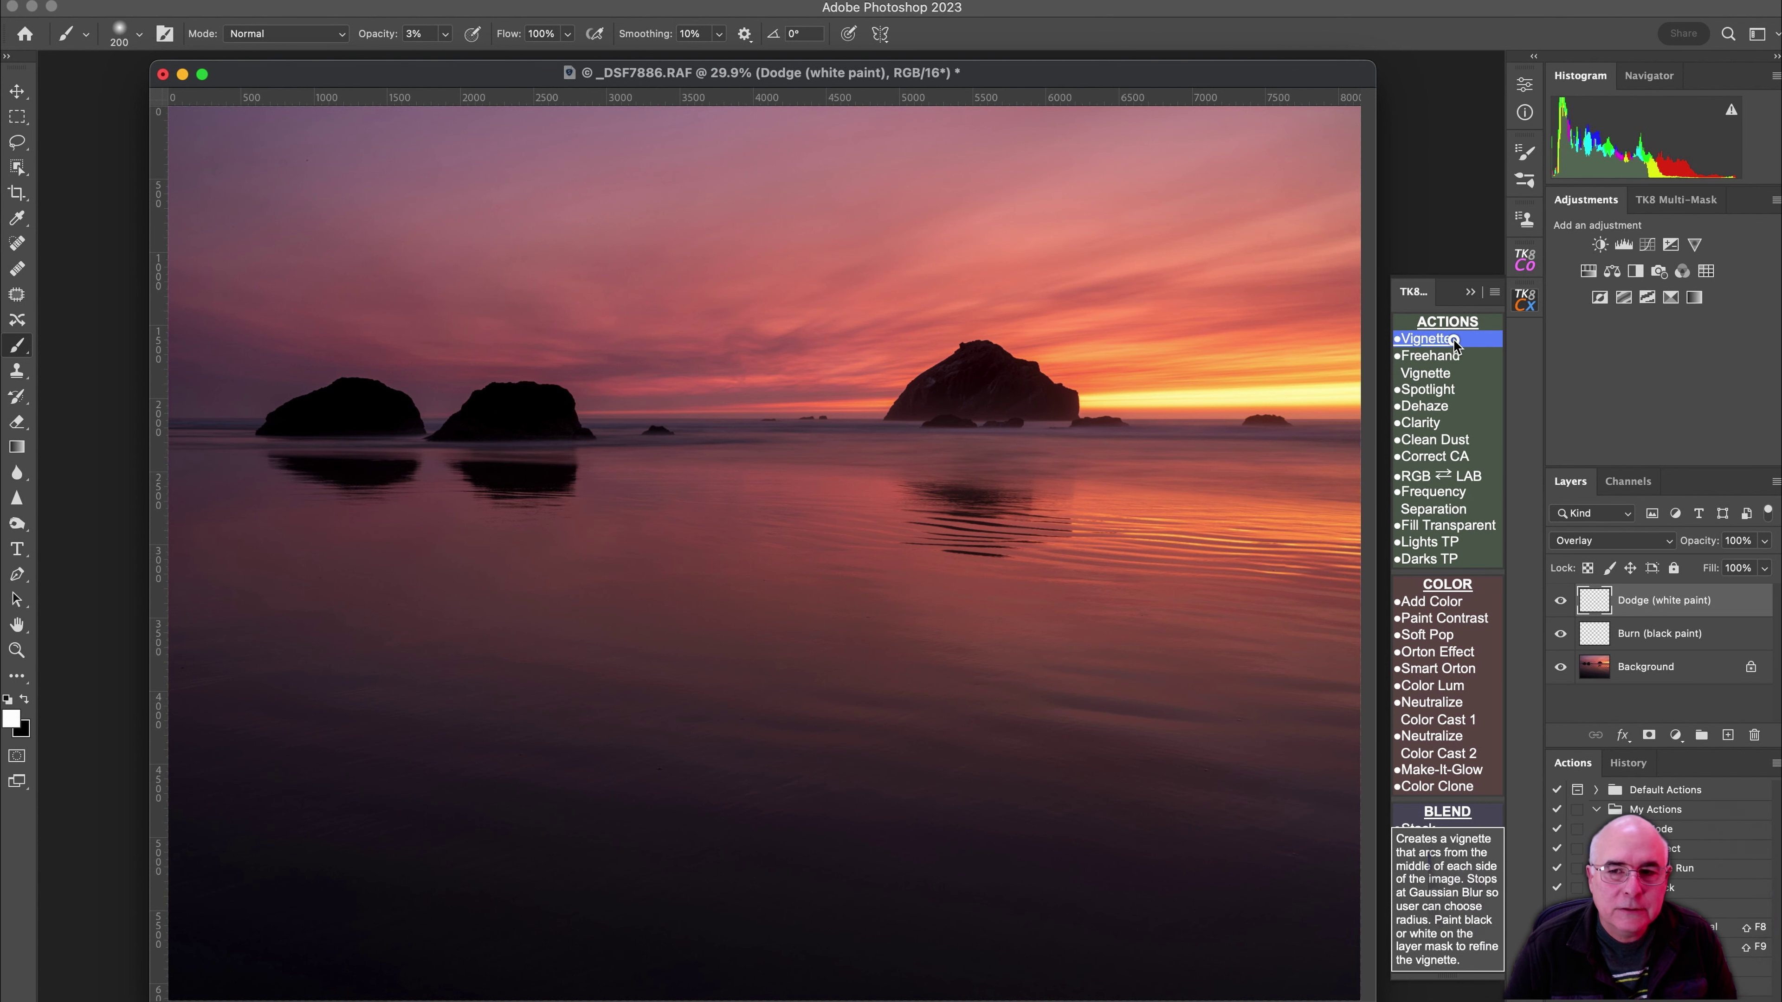
pyautogui.click(1453, 339)
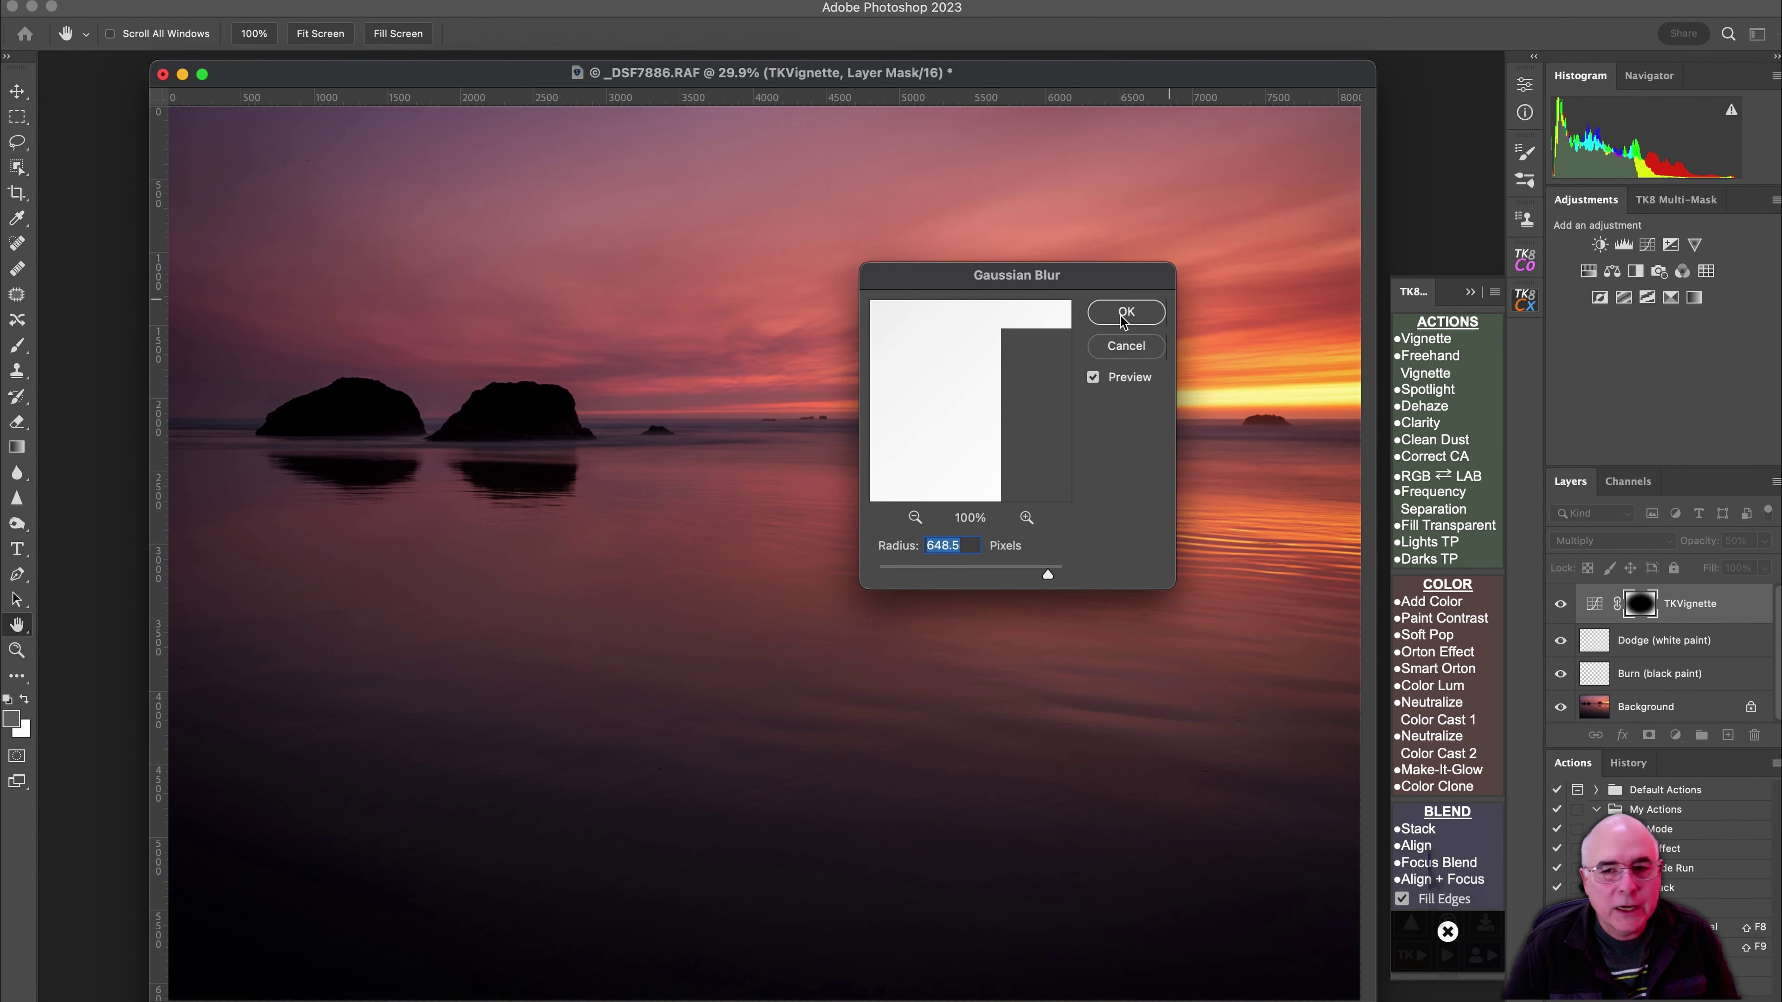
pyautogui.click(1125, 313)
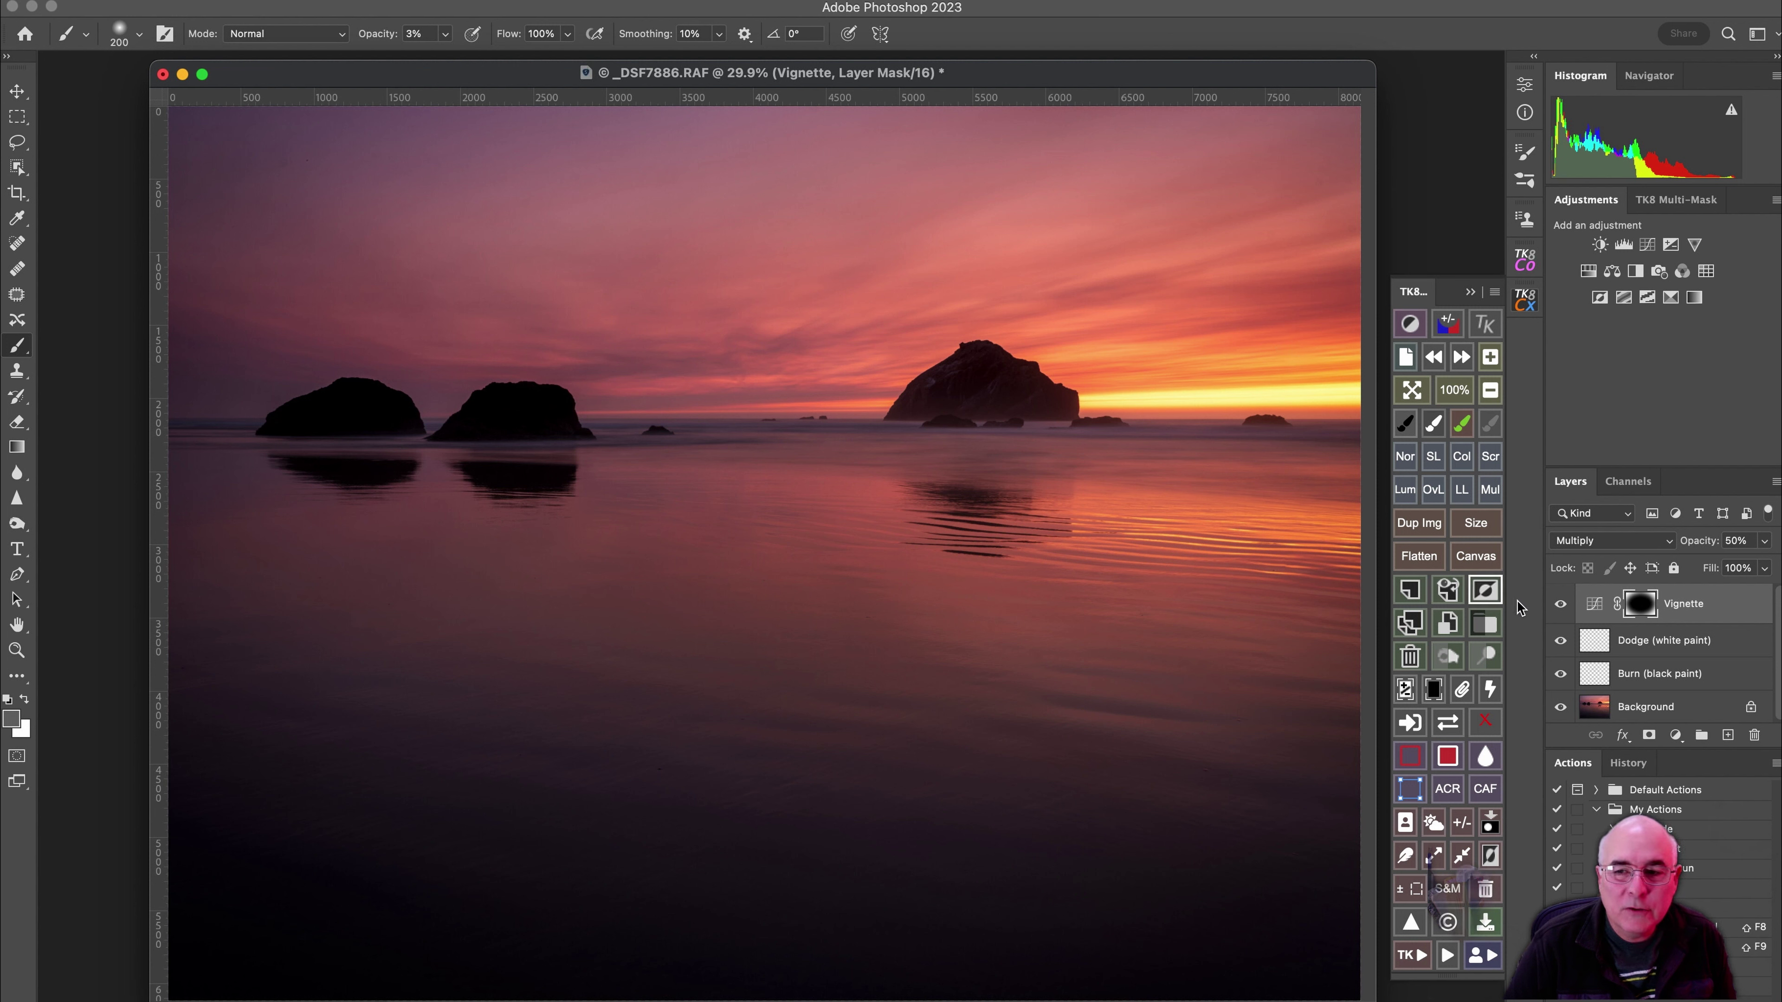
# Lower the Vignette layer opacity from 50% to 23%, toggling it on and off to compare.
pyautogui.click(1560, 605)
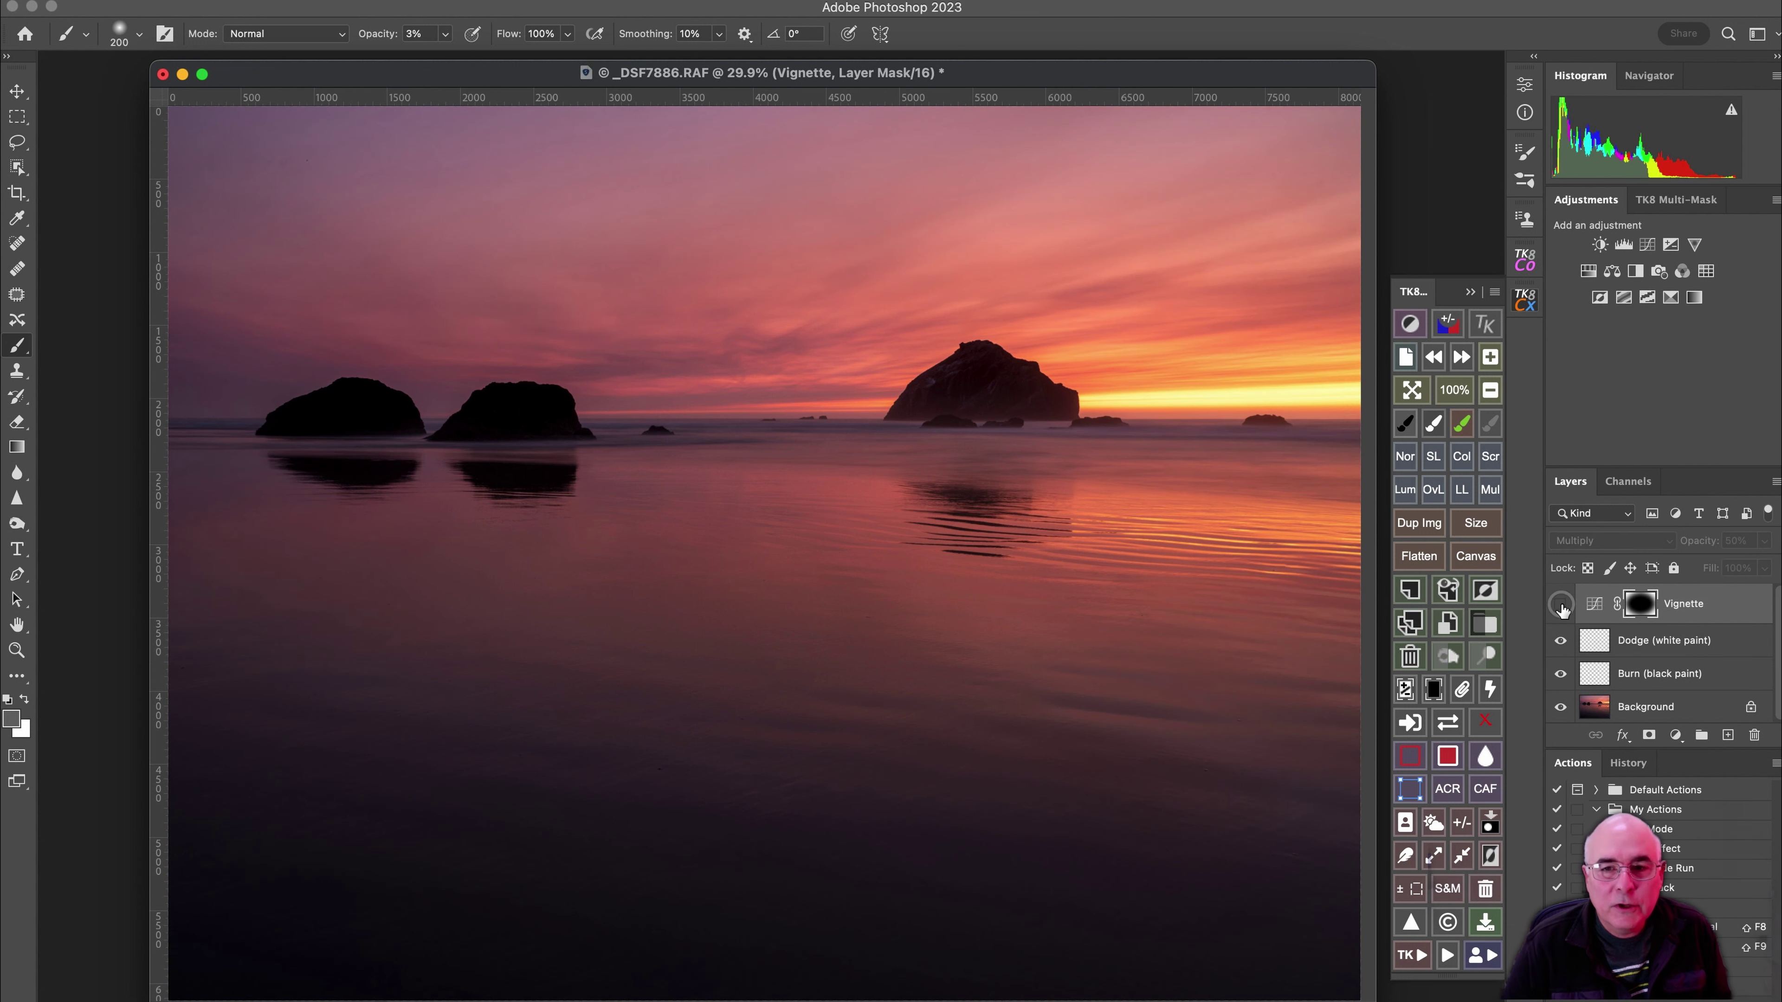
pyautogui.click(1560, 605)
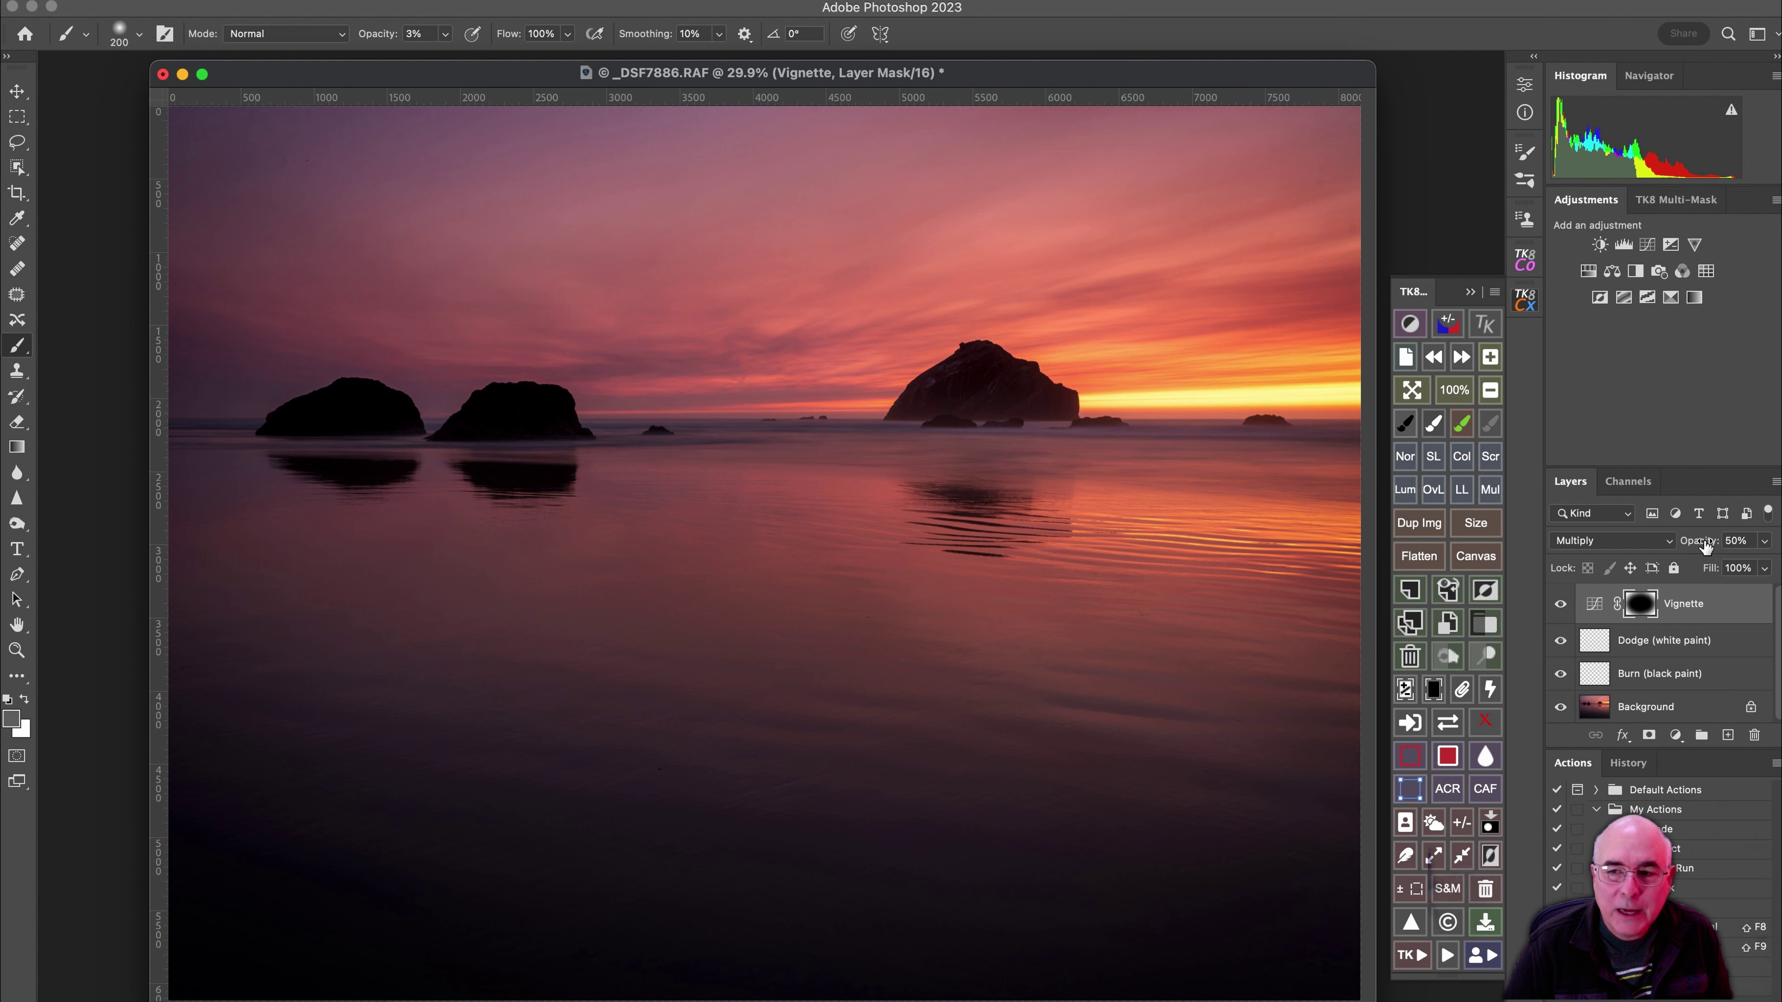
pyautogui.moveTo(1705, 546); pyautogui.dragTo(1683, 544)
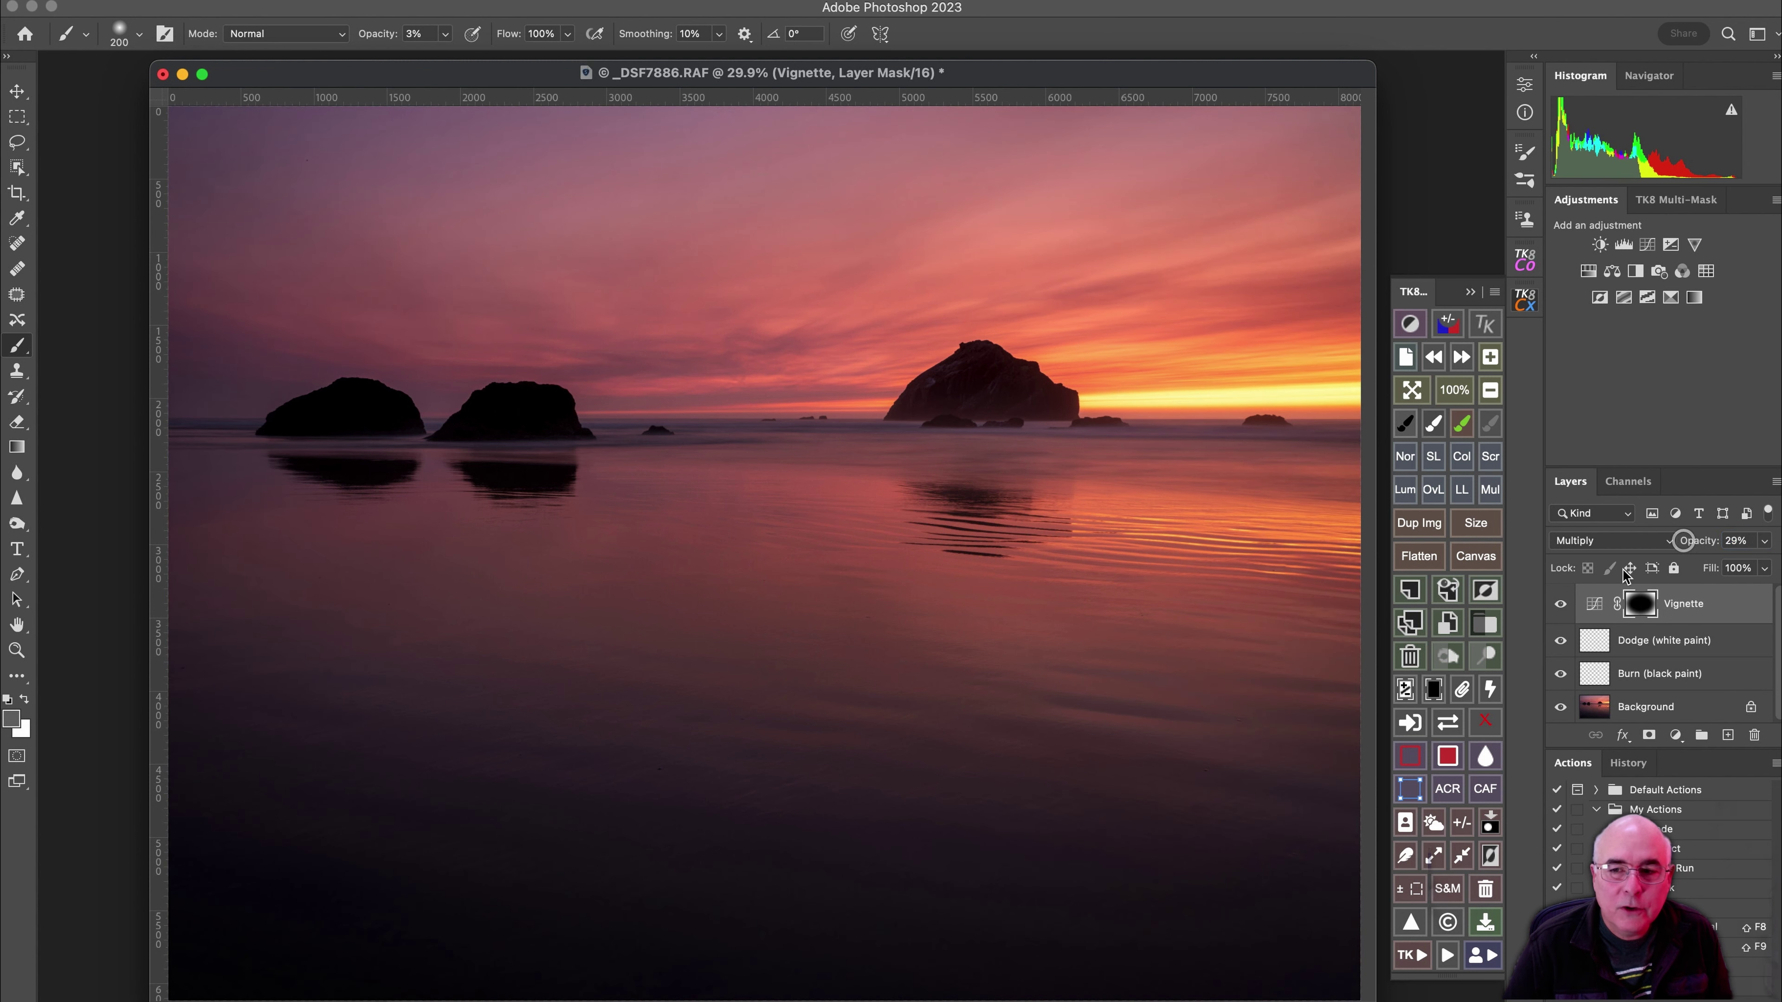
pyautogui.click(1560, 605)
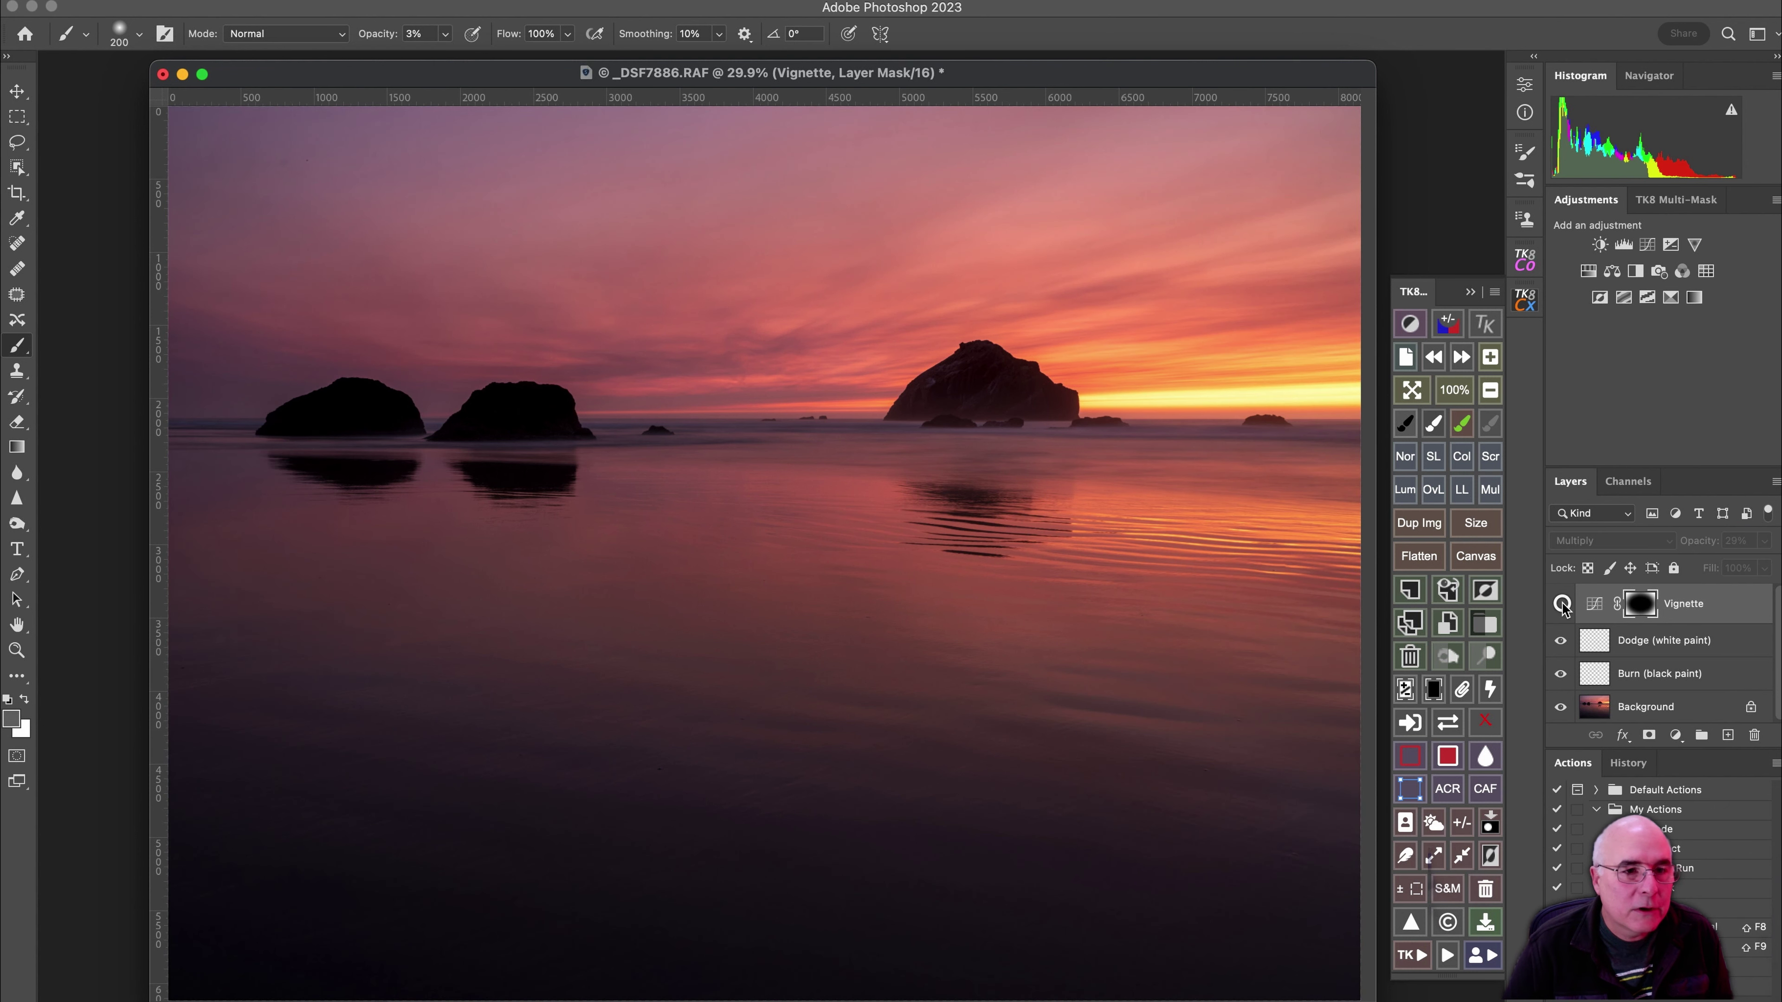
pyautogui.click(1560, 605)
pyautogui.click(1560, 605)
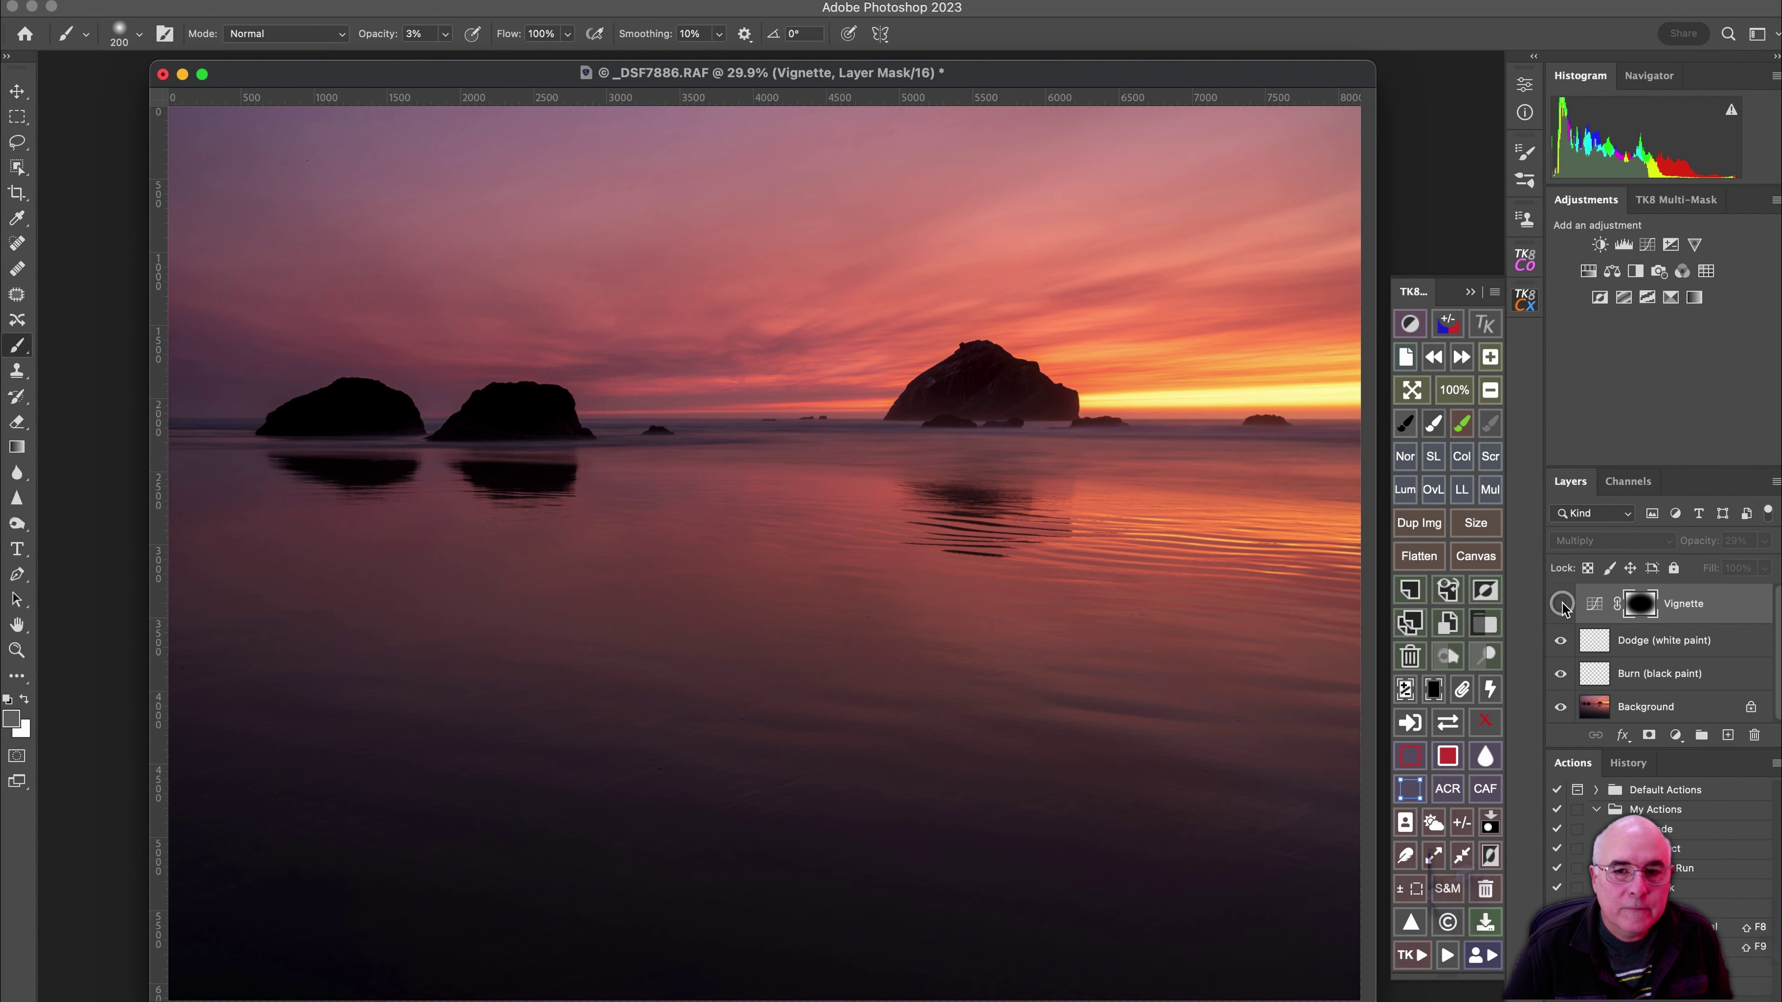
pyautogui.click(1560, 605)
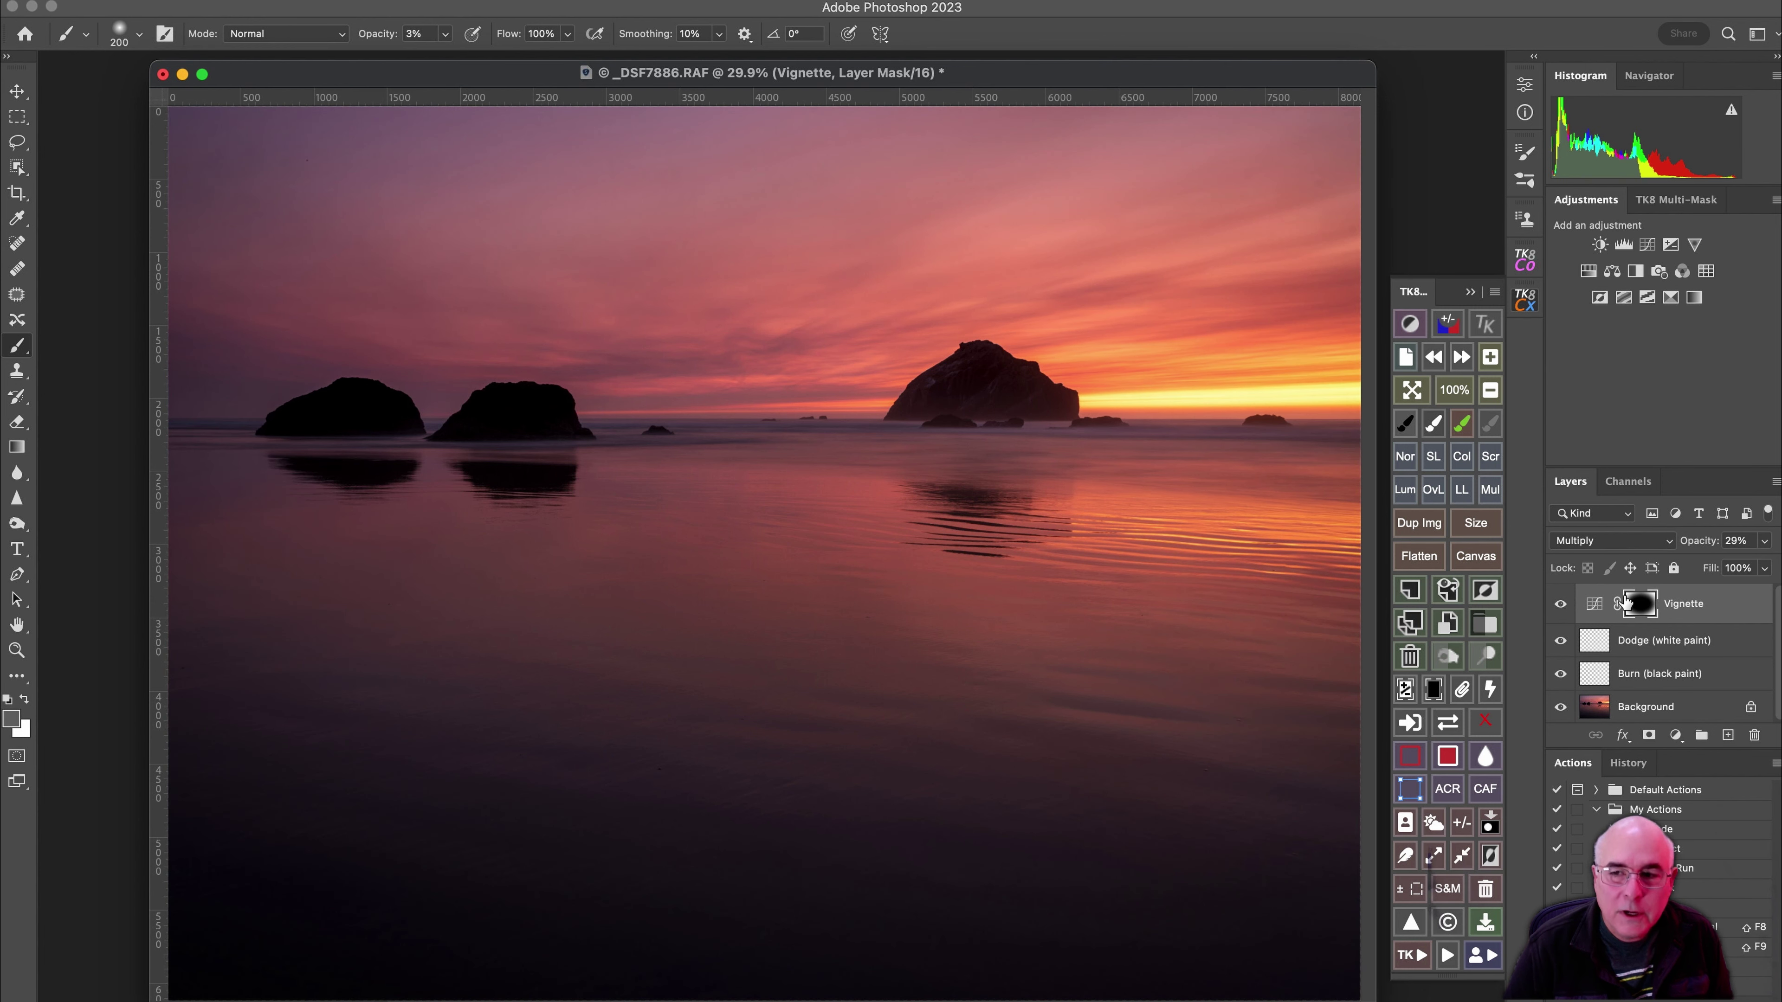
pyautogui.moveTo(1701, 542); pyautogui.dragTo(1696, 543)
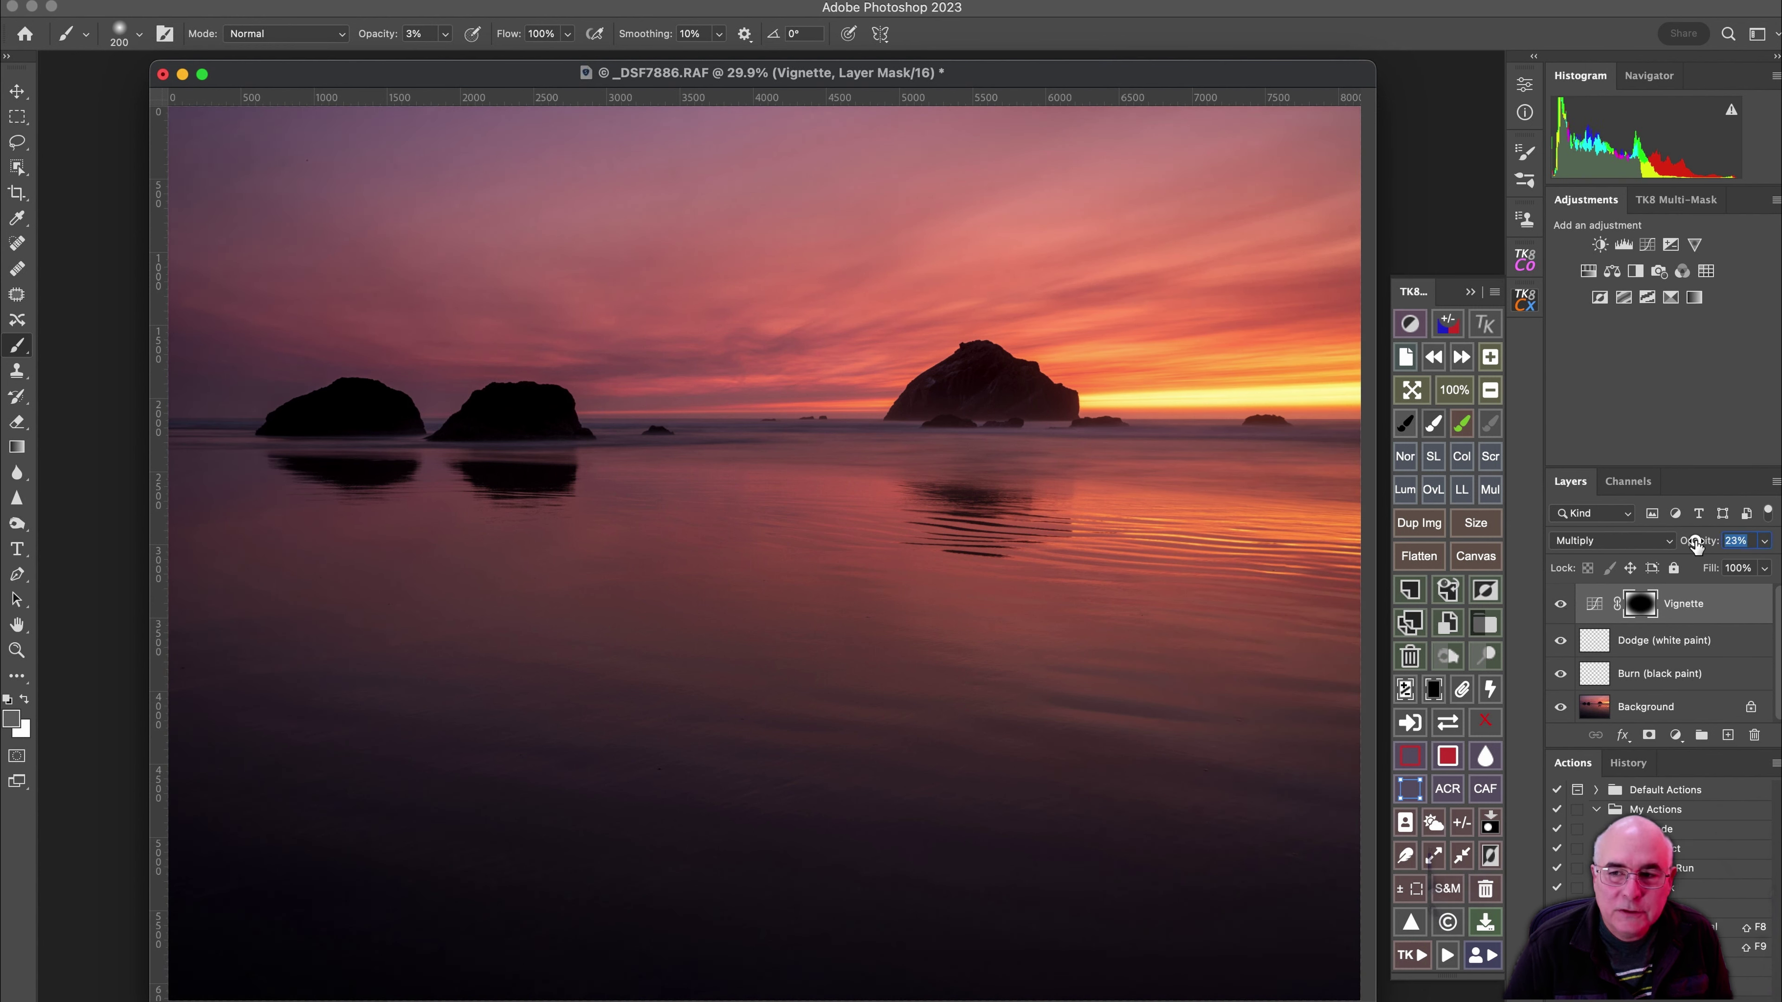
pyautogui.click(1560, 605)
pyautogui.click(1559, 603)
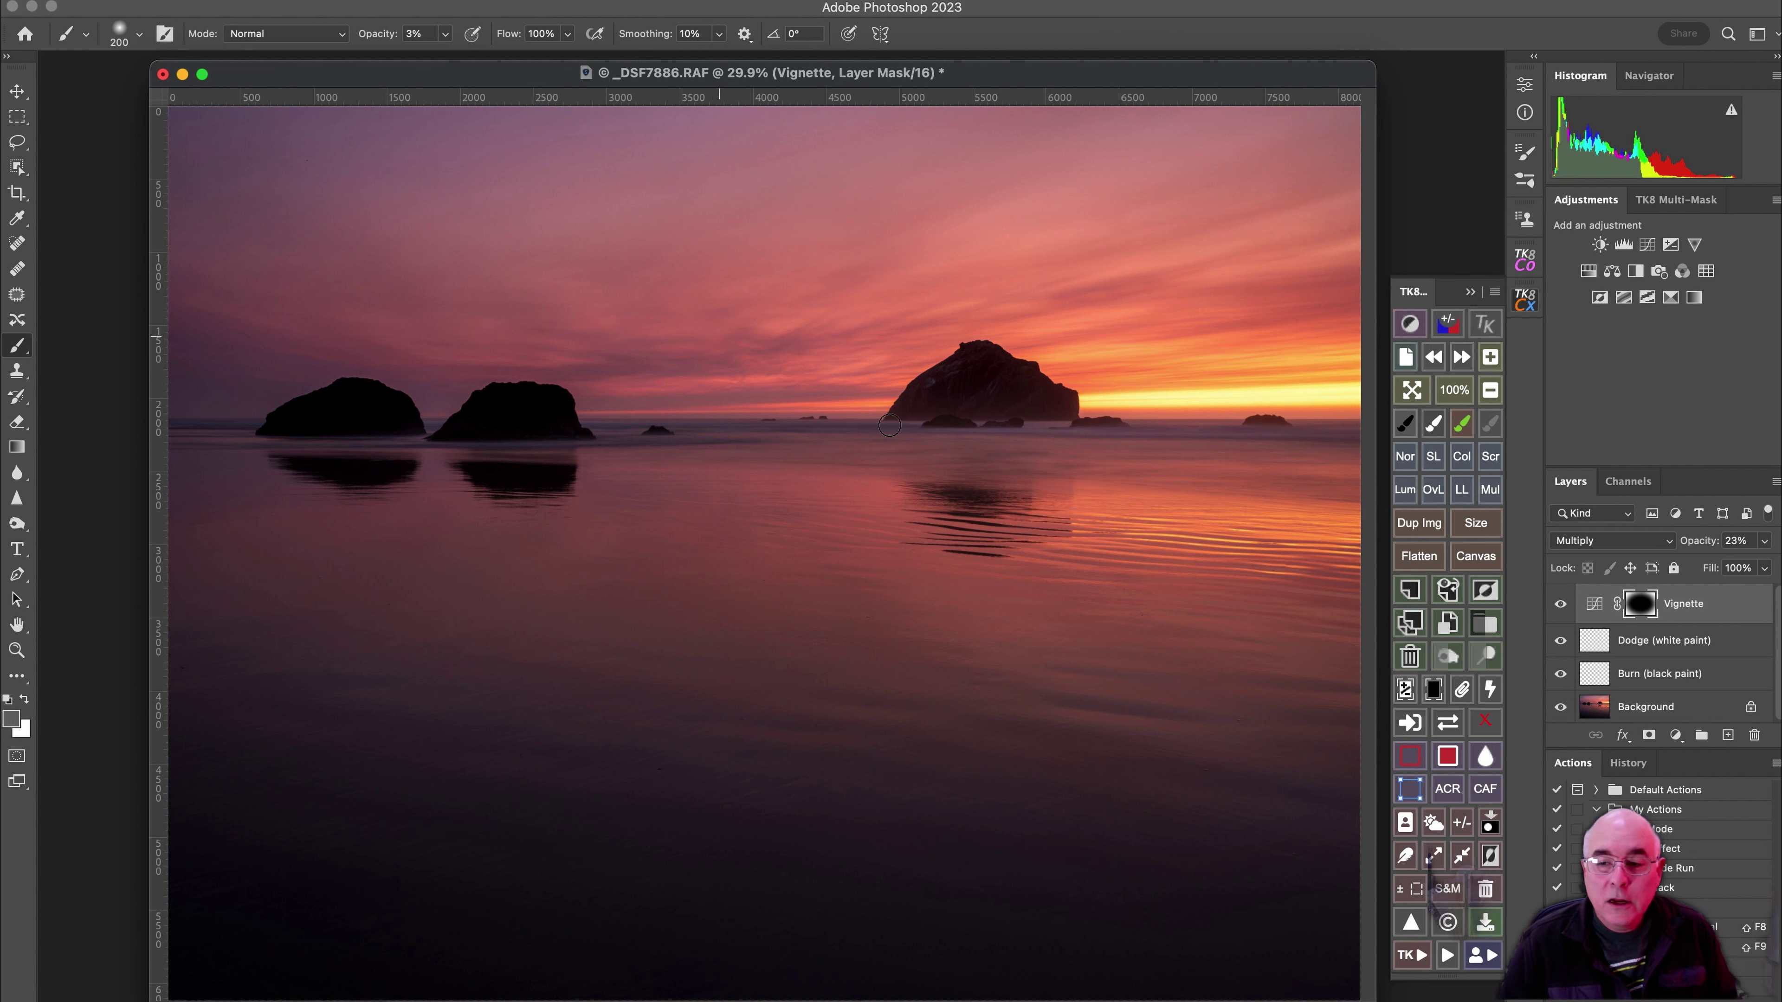
pyautogui.keyDown('alt'); pyautogui.click(1560, 707); pyautogui.keyUp('alt')
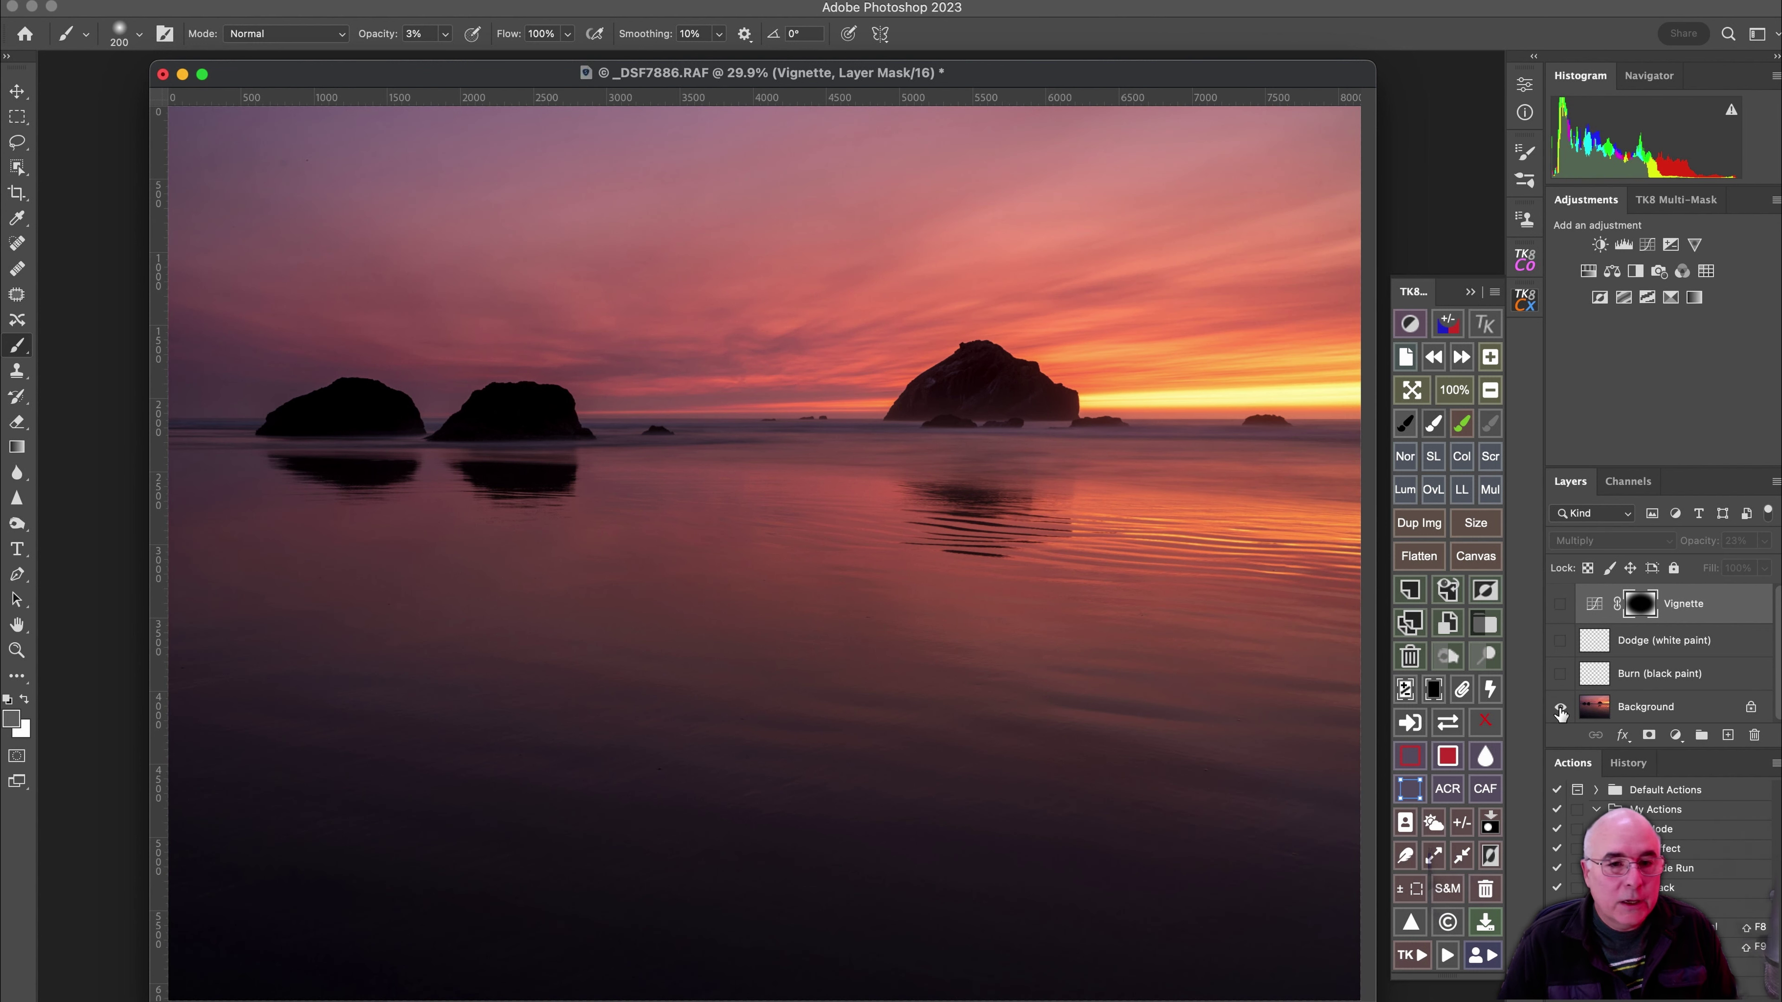
pyautogui.keyDown('alt'); pyautogui.click(1560, 707); pyautogui.keyUp('alt')
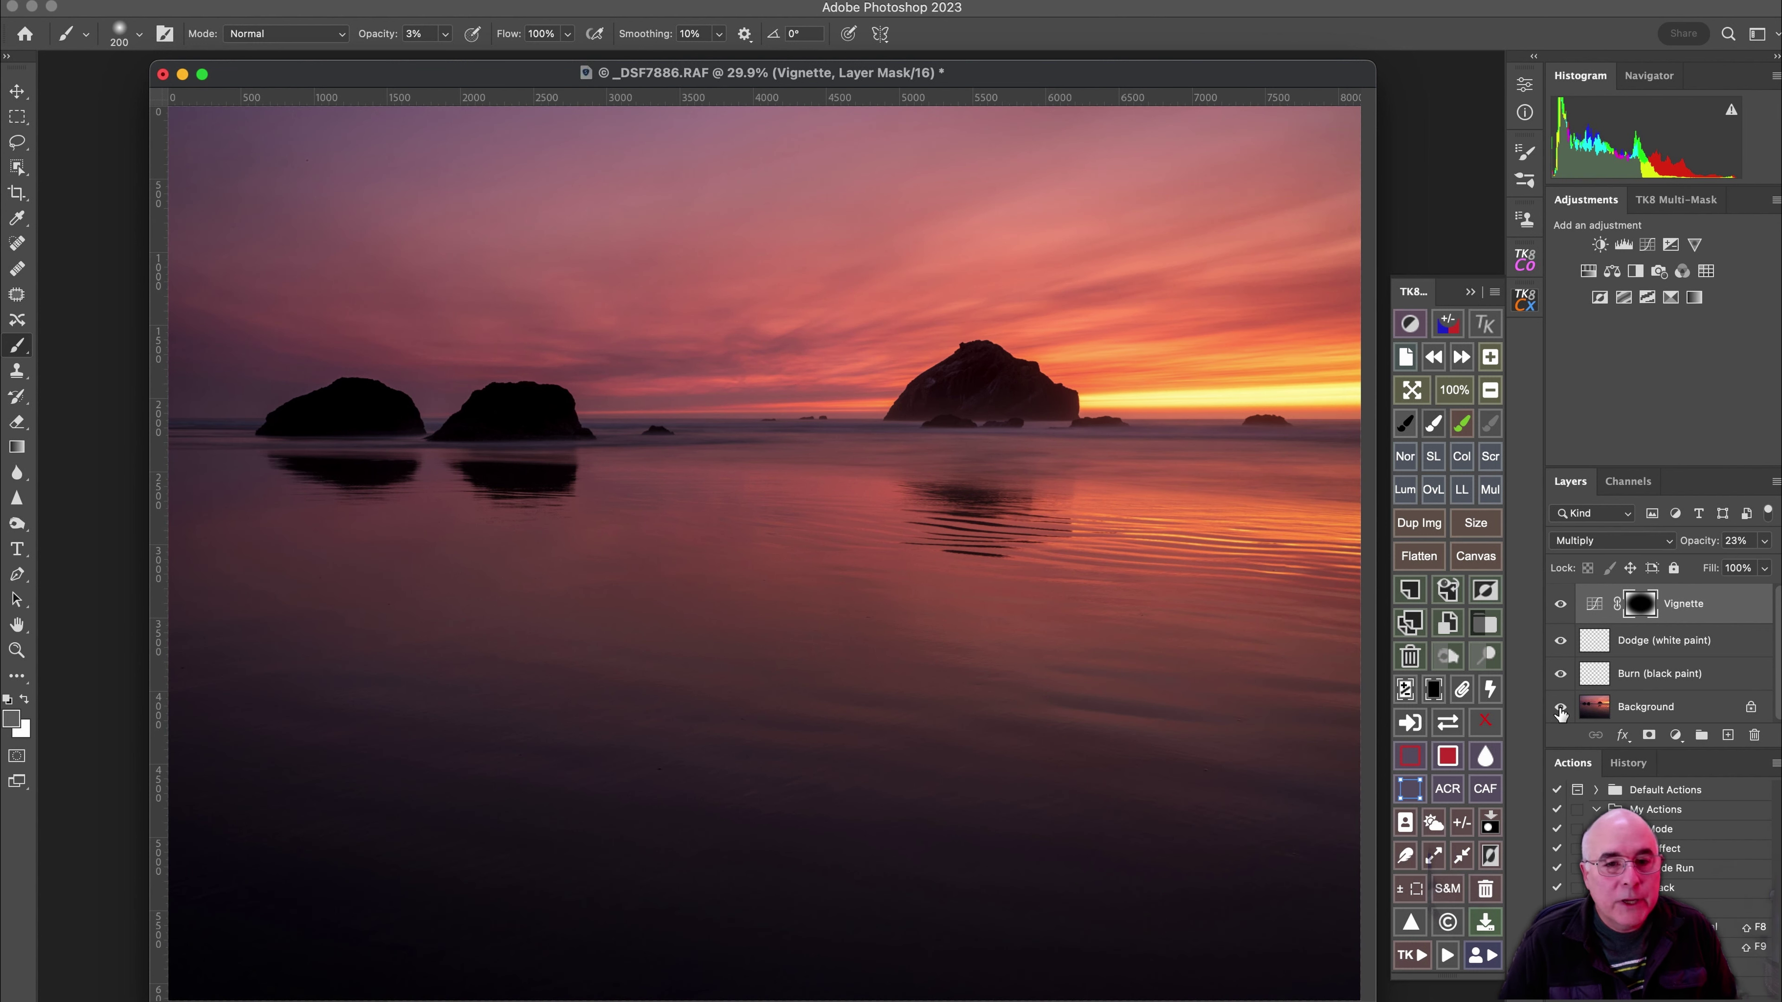